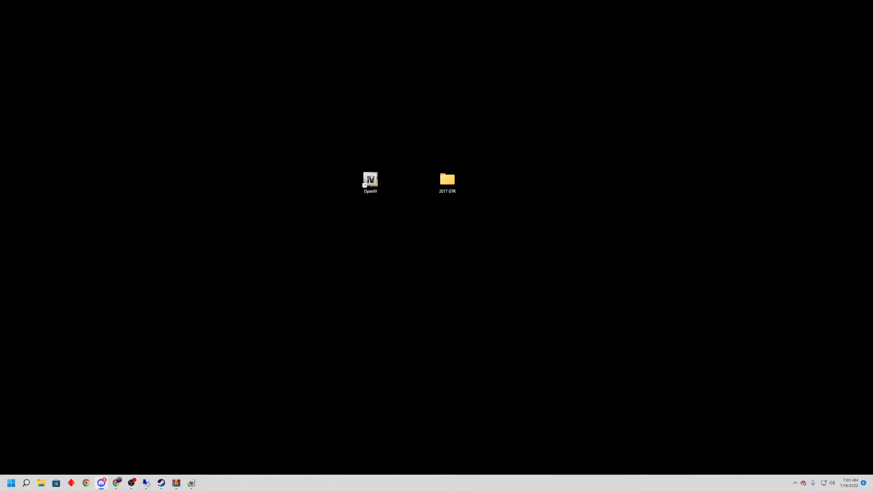
Download the 2017 Nissan GTR add-on from GTA5-Mods in the browser and open the downloaded archive in WinRAR.
click(117, 483)
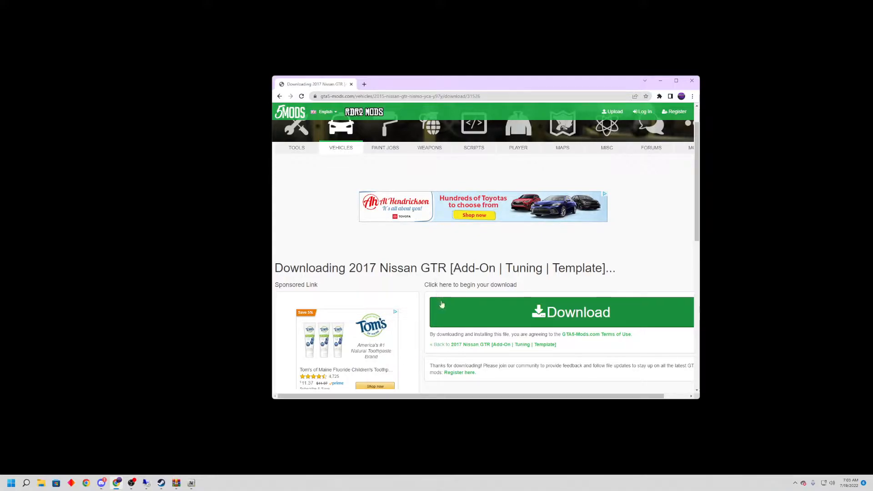
click(453, 310)
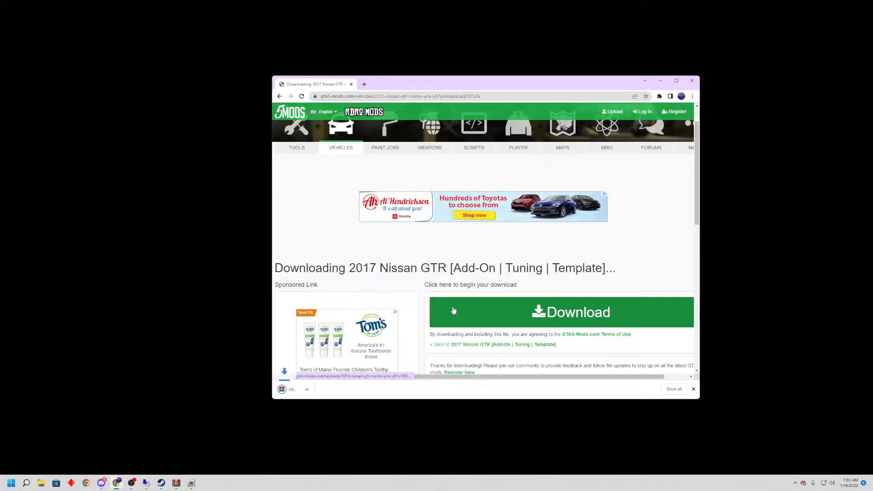
click(293, 395)
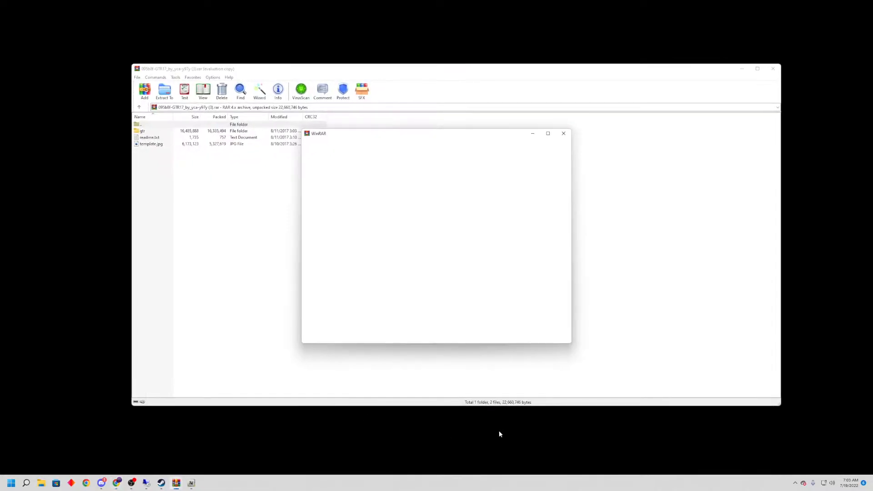
click(564, 134)
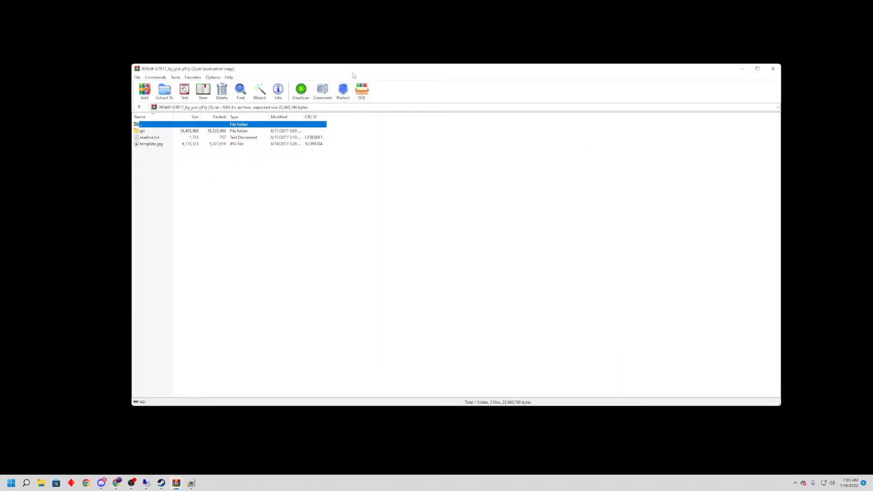
Place the archive window beside the 2017 GTR desktop folder, minimize the browser, and check the contents of the archive's gtr folder.
drag(353, 73, 511, 81)
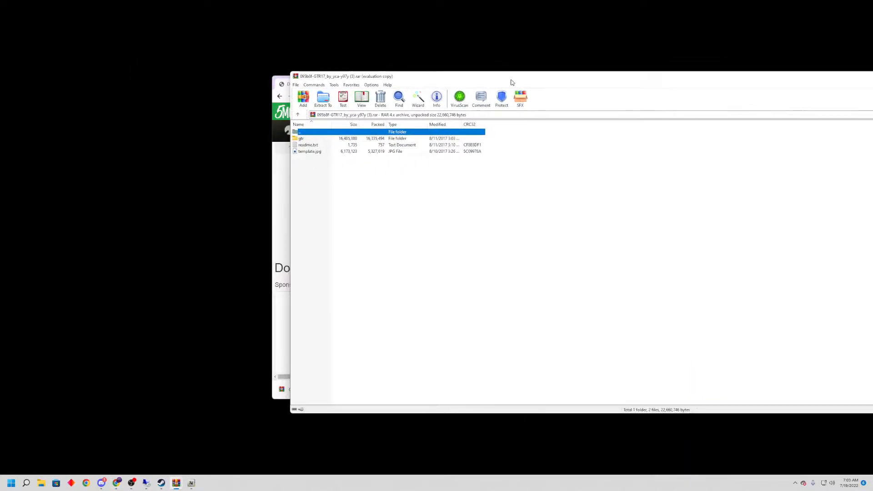
click(269, 204)
click(660, 83)
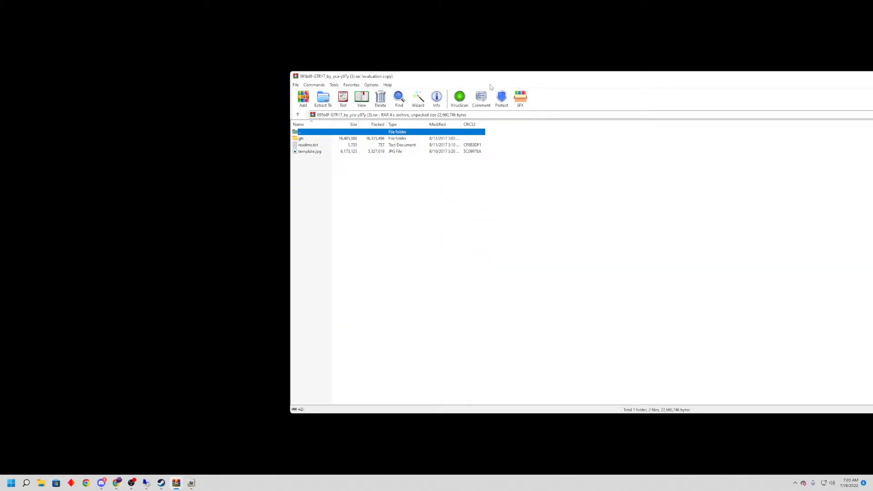
drag(468, 76, 625, 64)
drag(445, 186, 374, 117)
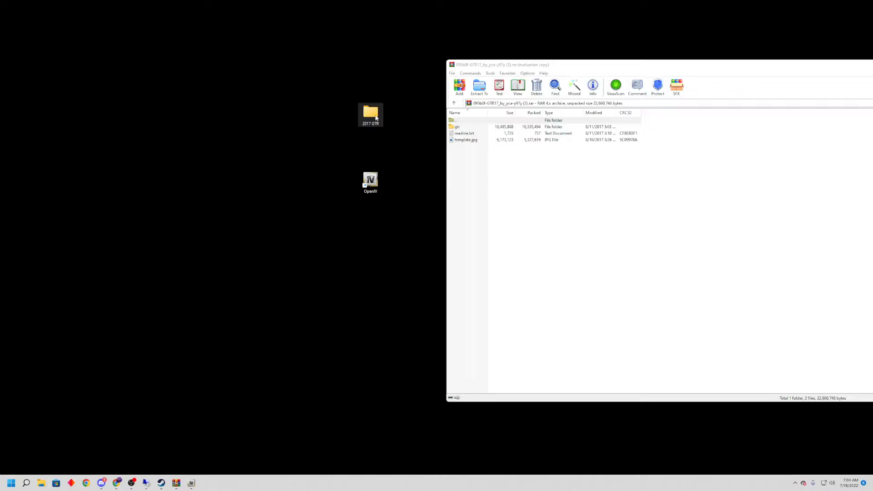
double_click(470, 127)
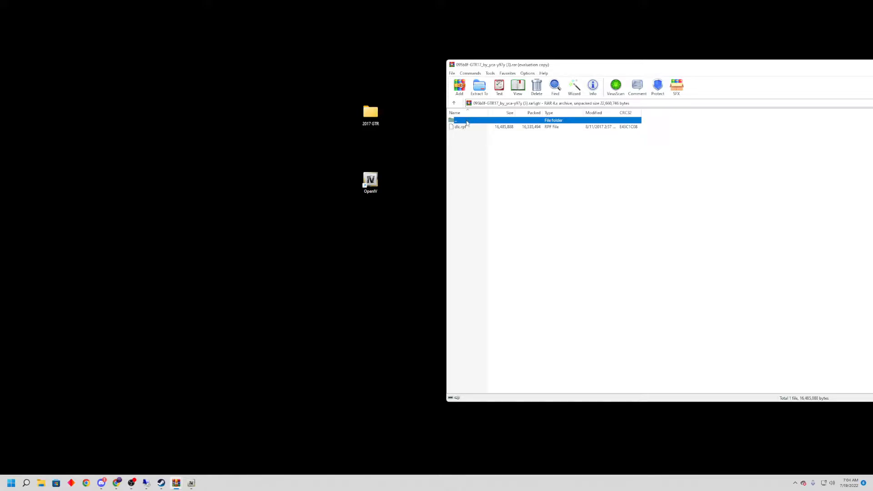
double_click(466, 121)
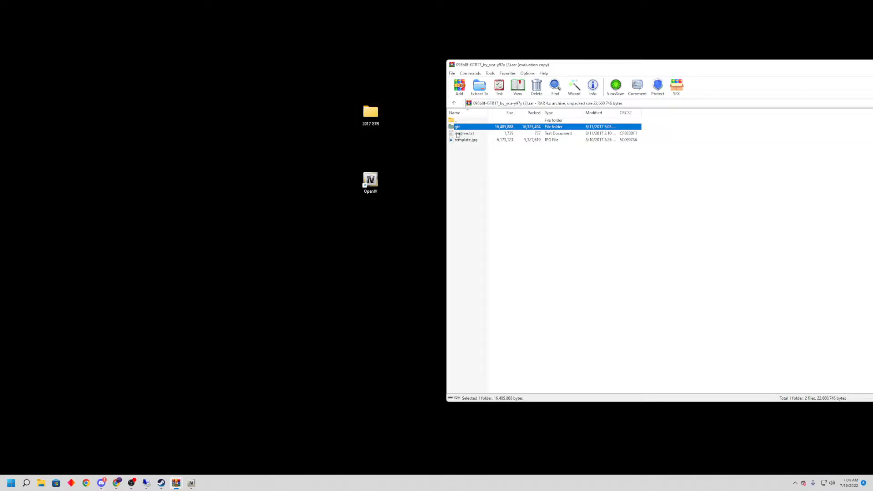
Create a new folder on the desktop and delete it again.
right_click(358, 295)
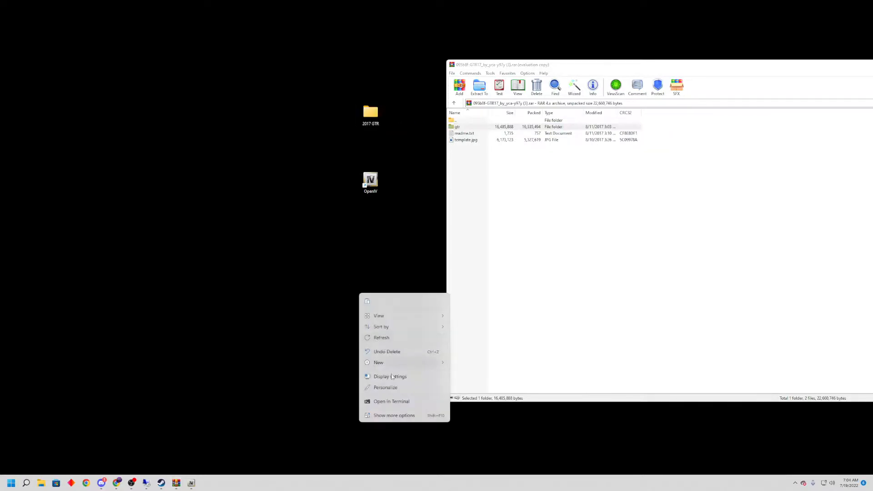
mouse_move(394, 363)
click(473, 242)
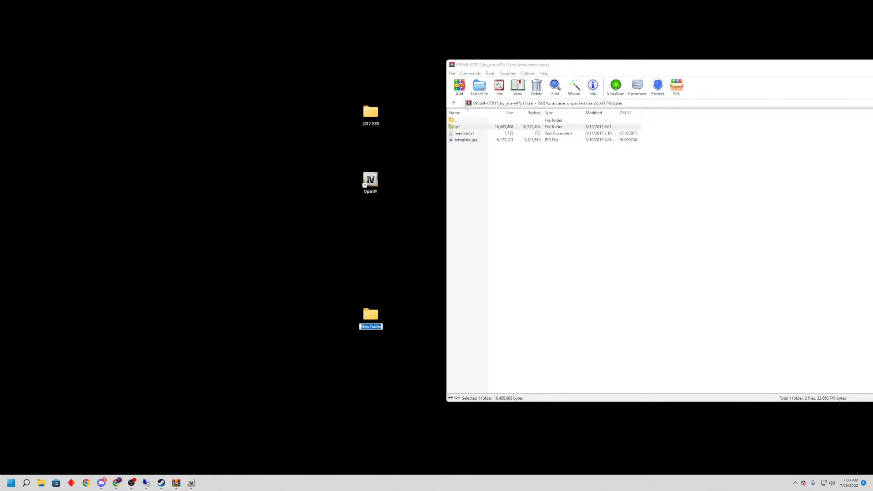
key(BackSpace)
key(Return)
right_click(371, 313)
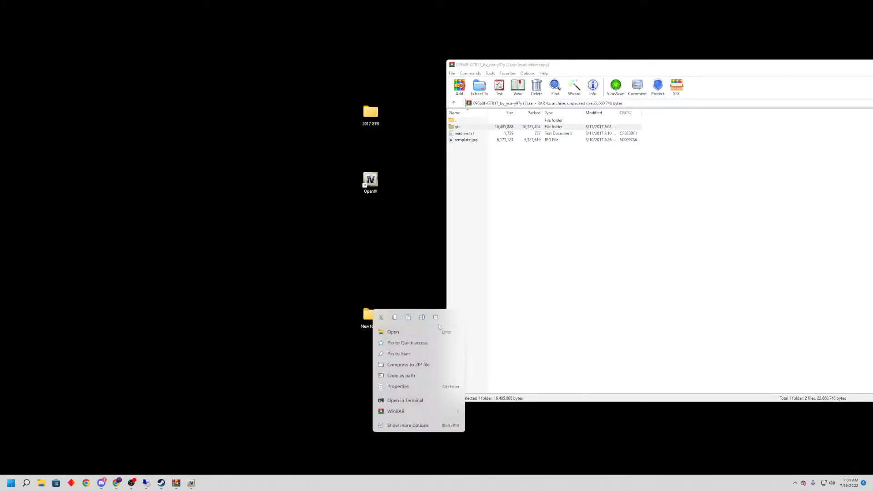
click(435, 317)
Open the archive's gtr folder, move the 2017 GTR desktop folder closer to the archive window, and select dlc.rpf.
double_click(470, 127)
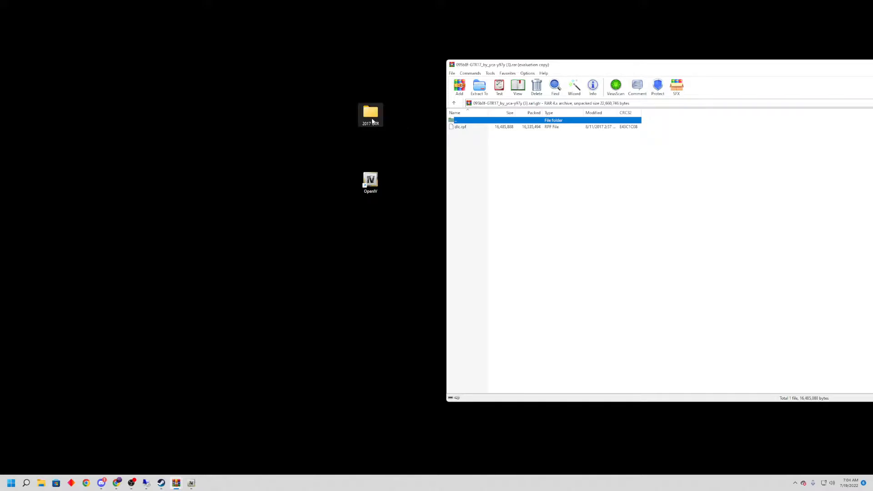
drag(432, 128, 399, 118)
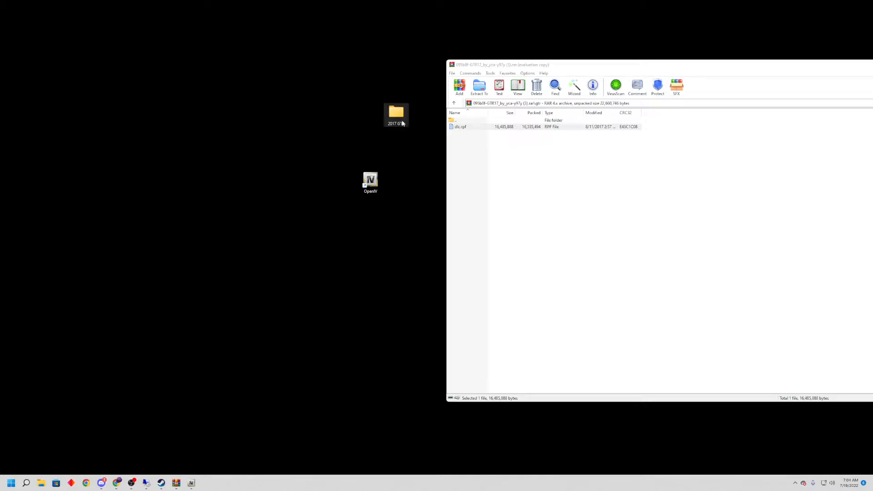
drag(459, 129, 481, 129)
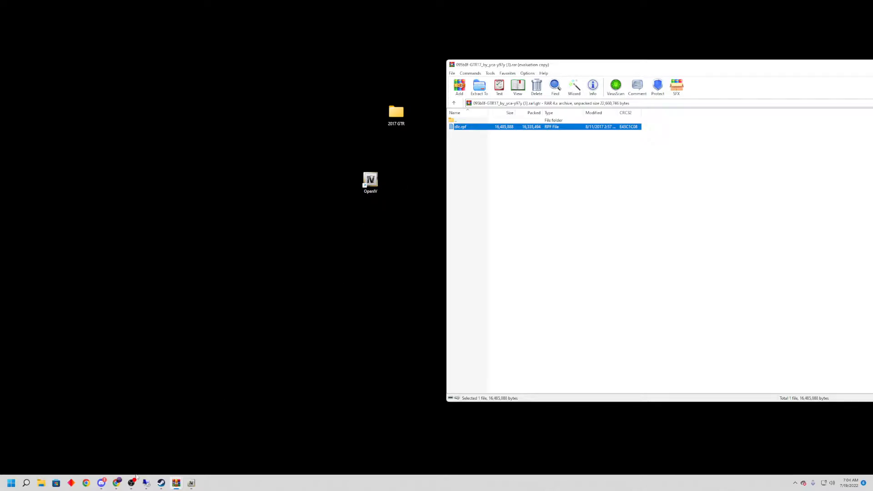
Switch to the browser, search for openiv and view the OpenIV website in a new tab, closing the tab when done.
click(117, 483)
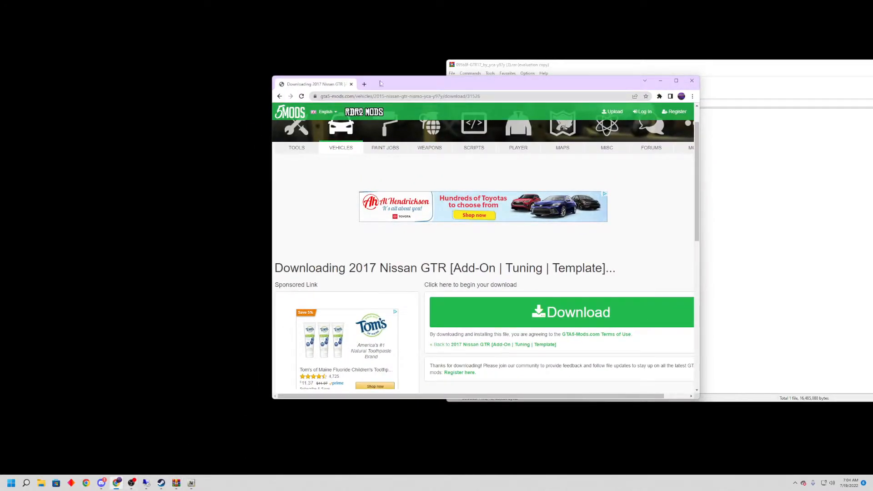
click(364, 84)
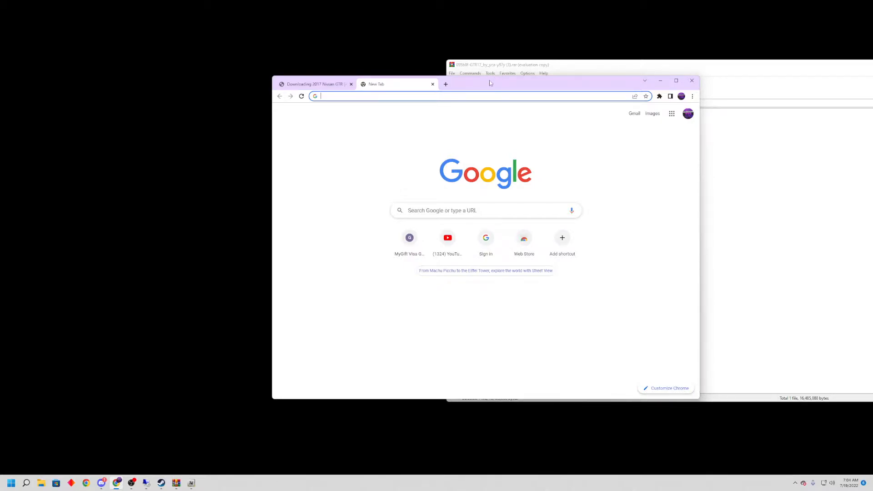
text(openiv)
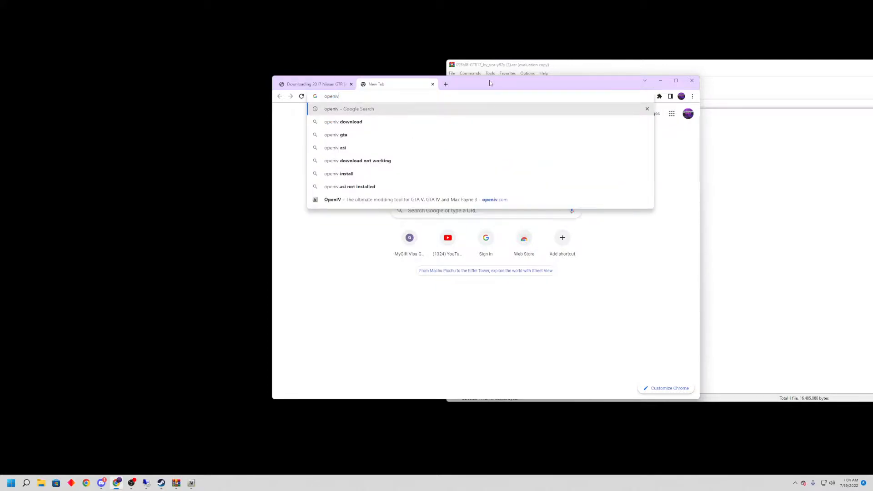
key(Return)
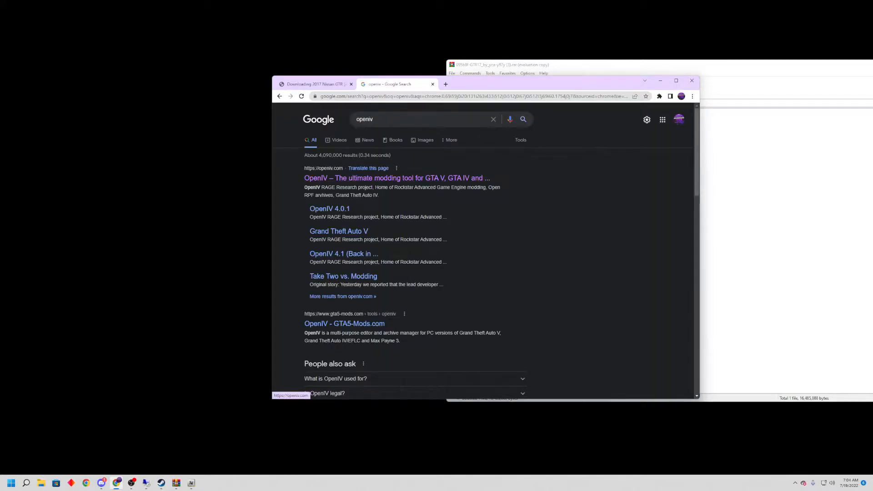
click(361, 184)
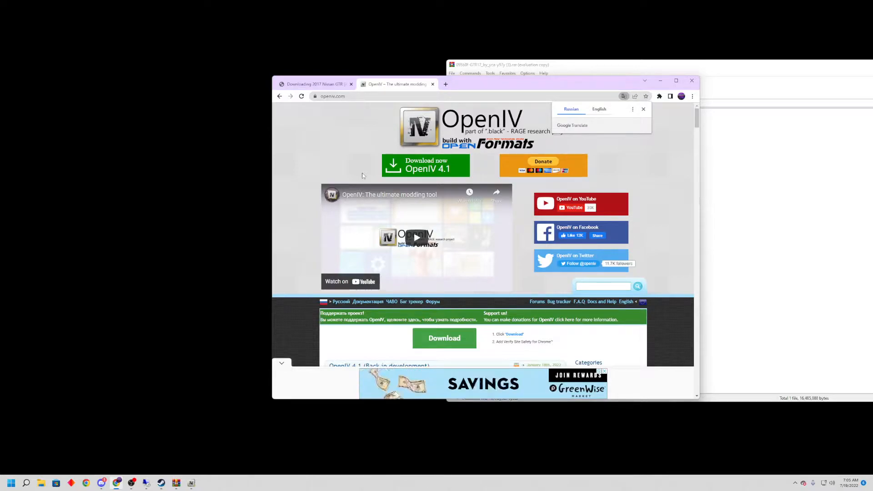
click(432, 84)
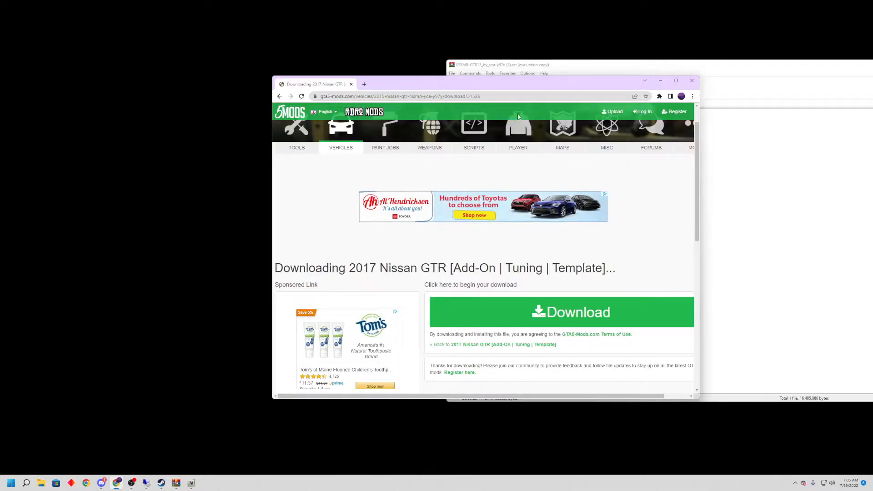
click(661, 82)
Open dlc.rpf from the archive in OpenIV and close the archive window.
drag(547, 129, 372, 177)
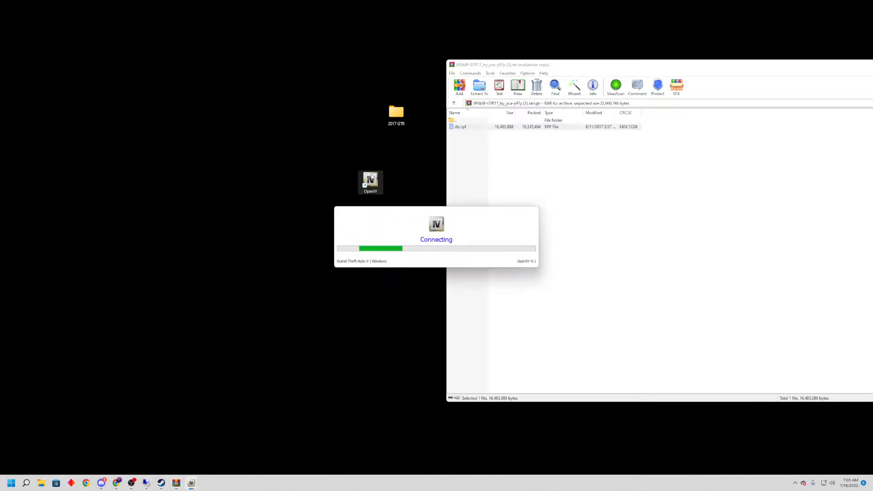
drag(751, 69, 513, 59)
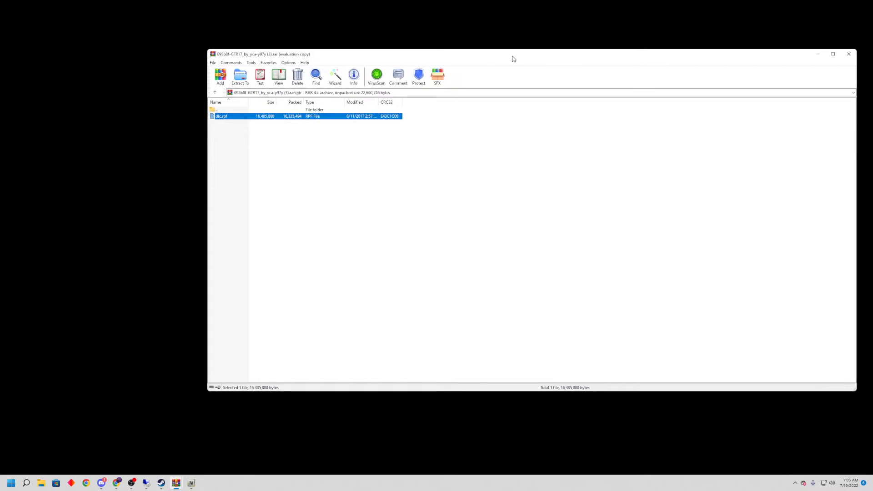
click(849, 54)
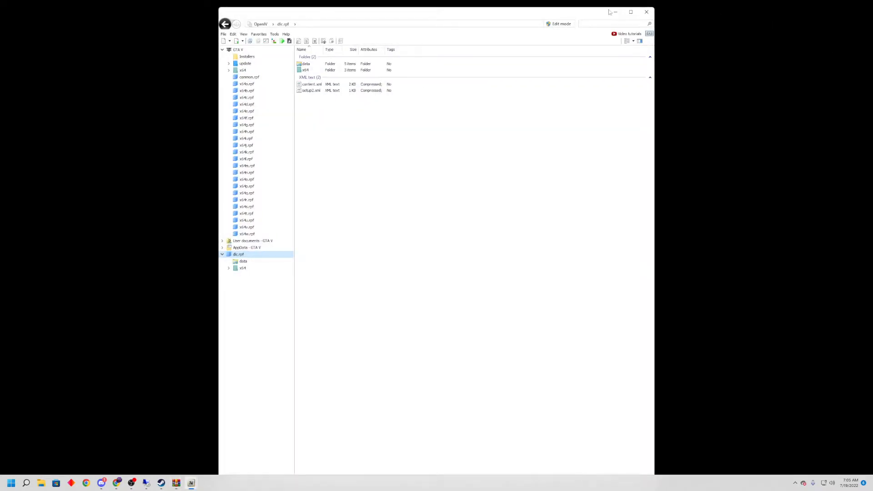
Open the 2017 GTR desktop folder and arrange its window side by side with OpenIV.
drag(543, 16, 734, 52)
double_click(396, 114)
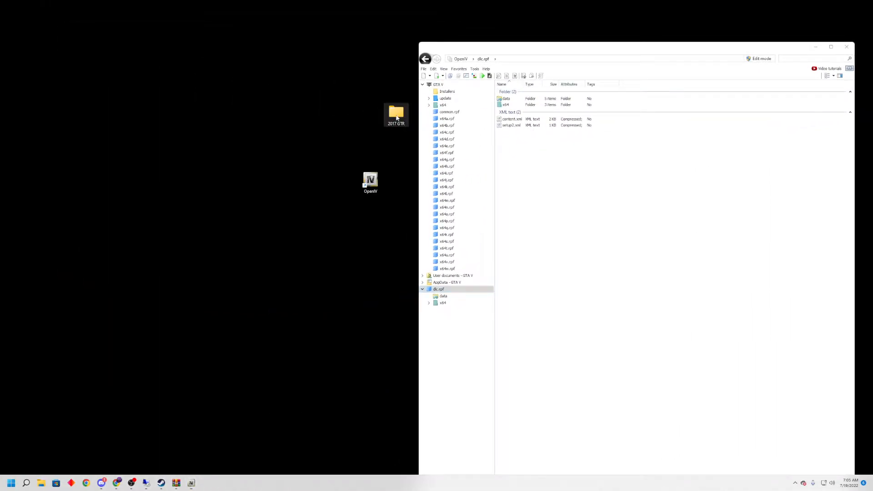
drag(571, 44, 124, 57)
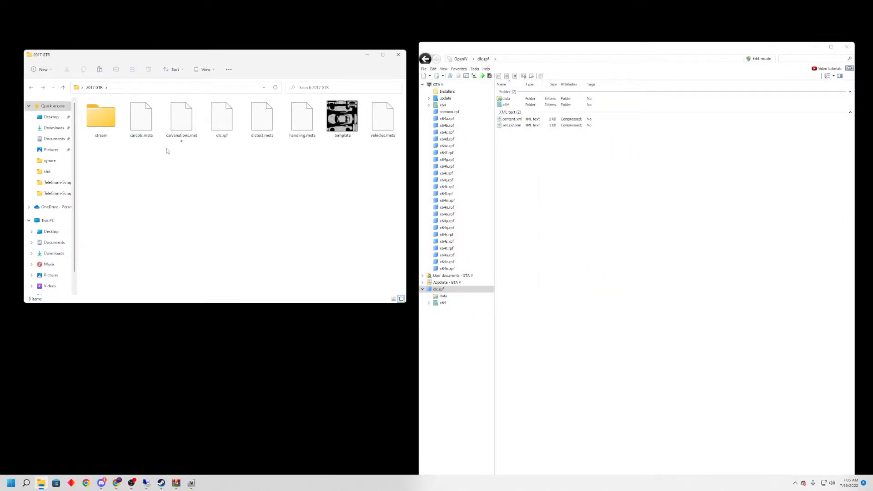
drag(211, 147, 228, 169)
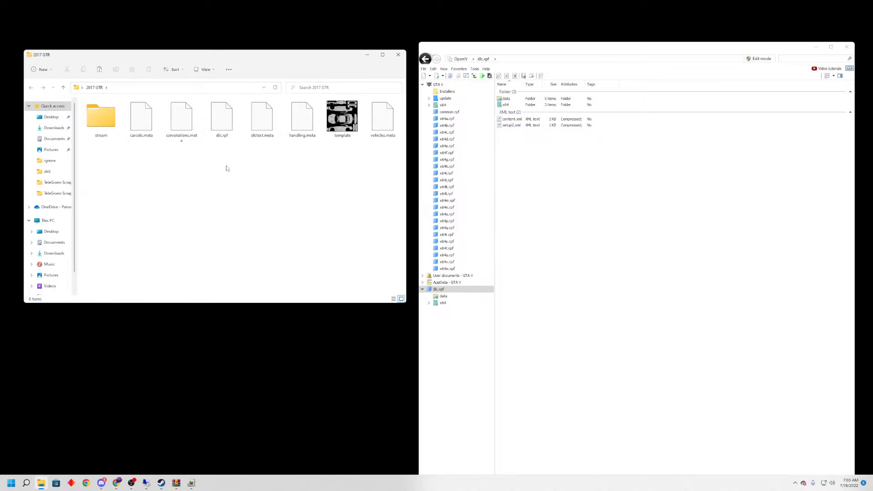
Try to create a folder named stream in the 2017 GTR folder, decline the merge, and delete the new folder.
right_click(114, 163)
mouse_move(146, 231)
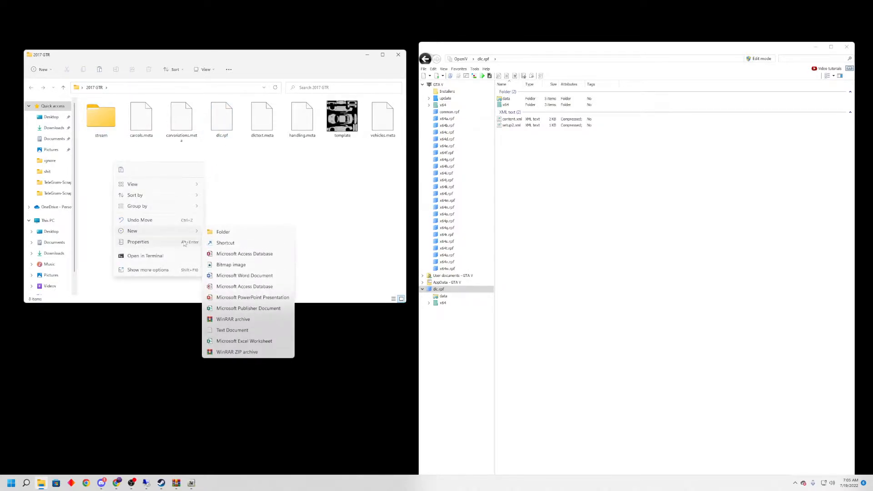
click(236, 236)
text(s)
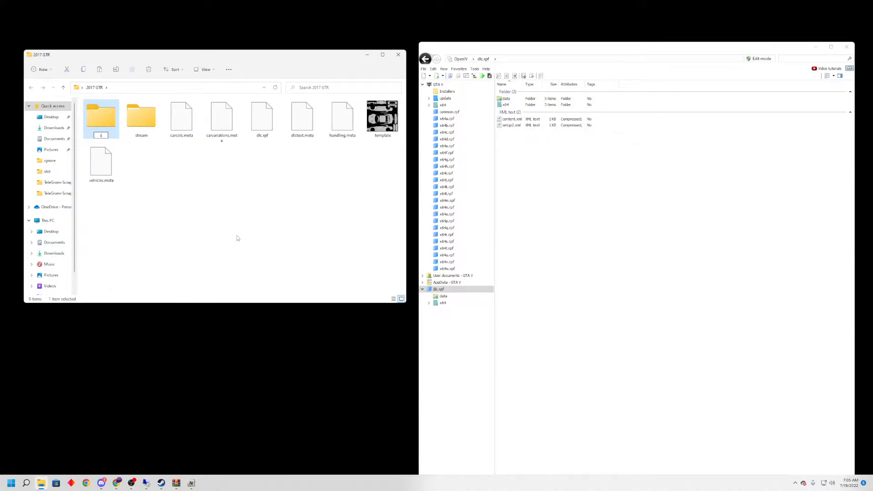
text(tream)
click(135, 172)
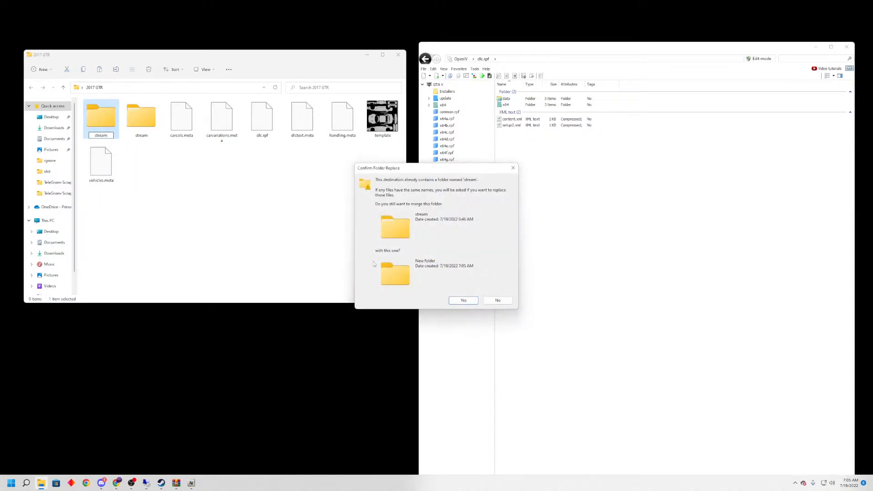
click(497, 301)
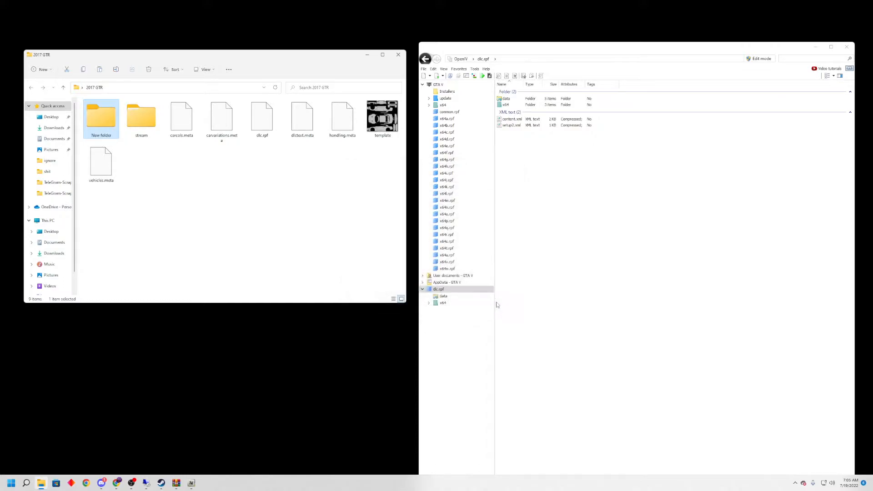
right_click(97, 115)
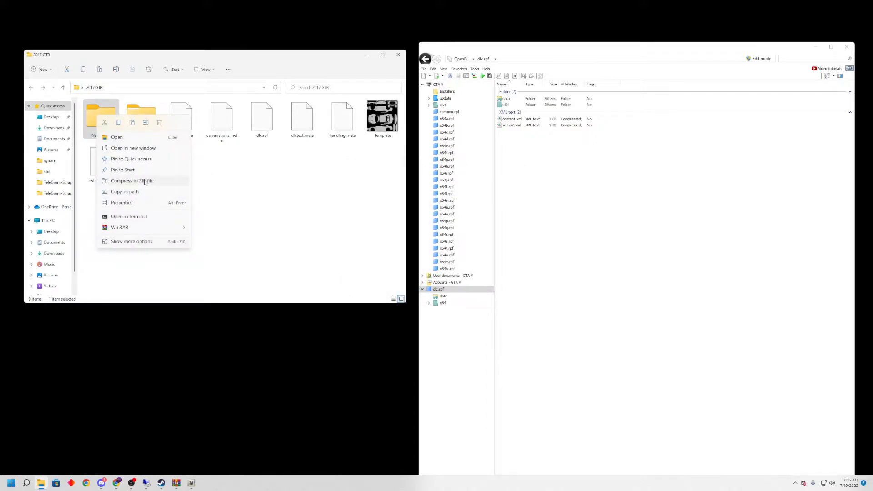
click(159, 123)
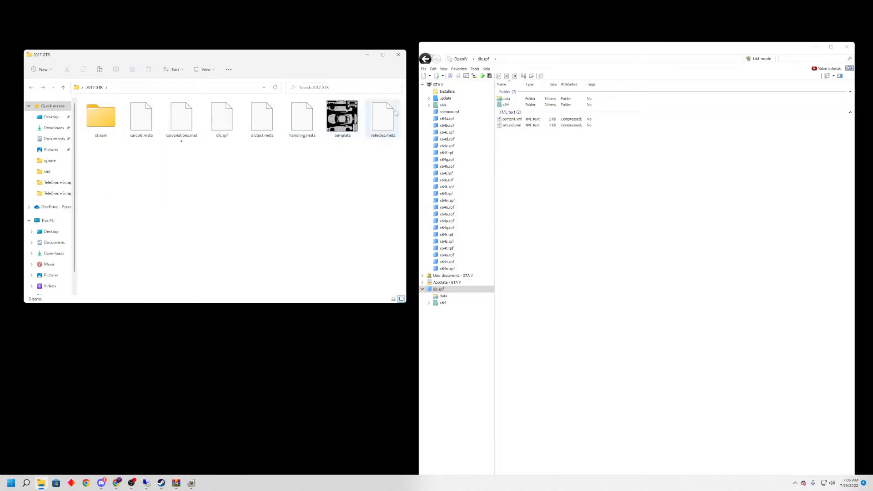
Copy all the .meta files from the data folder of dlc.rpf into the 2017 GTR folder, replacing the existing copies.
double_click(539, 99)
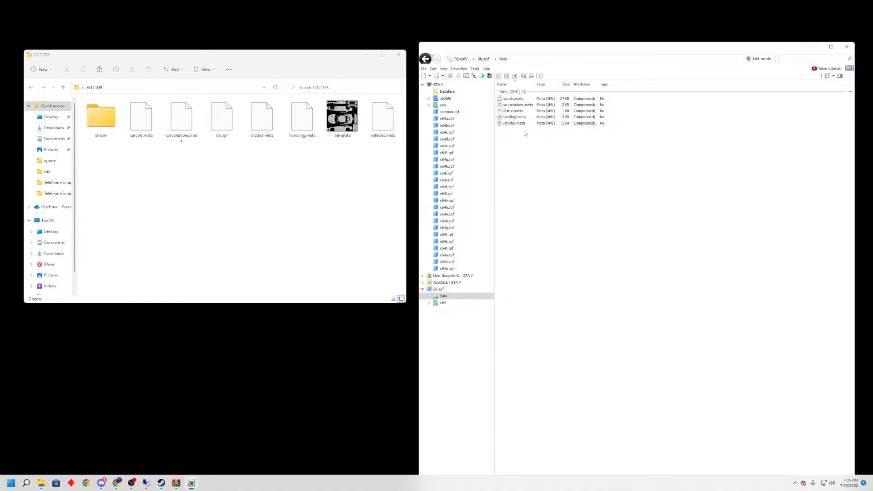
mouse_move(523, 144)
mouse_down()
mouse_move(522, 97)
mouse_move(514, 142)
mouse_up()
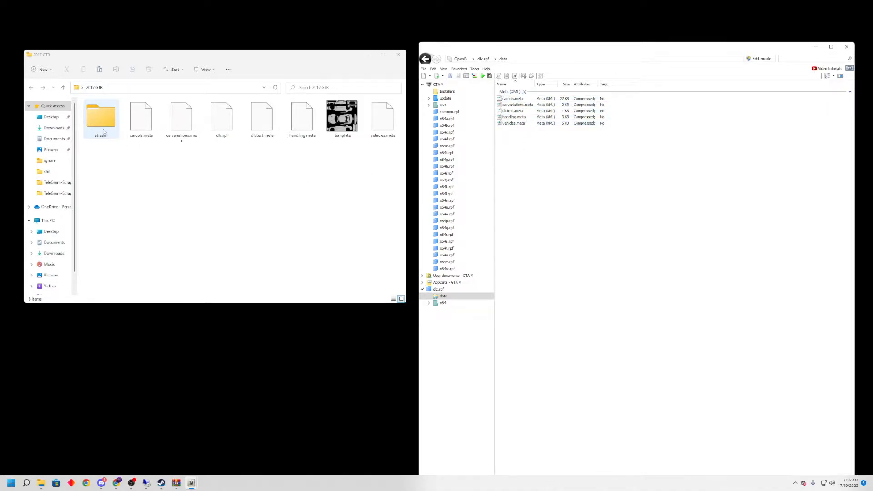
drag(551, 155, 358, 159)
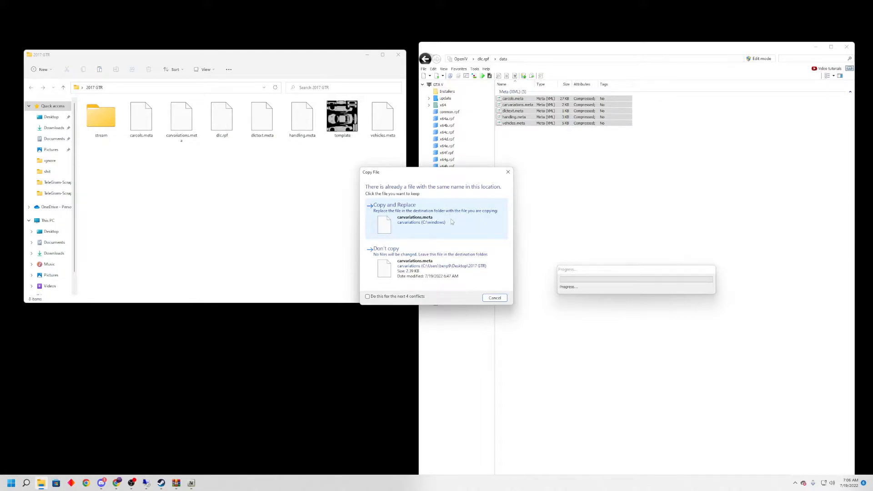
click(451, 221)
click(451, 221)
click(451, 221)
click(451, 221)
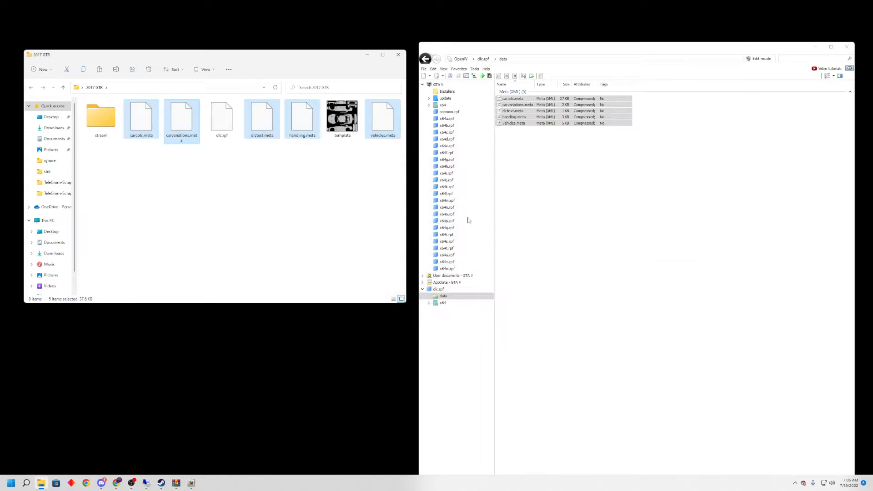
click(521, 210)
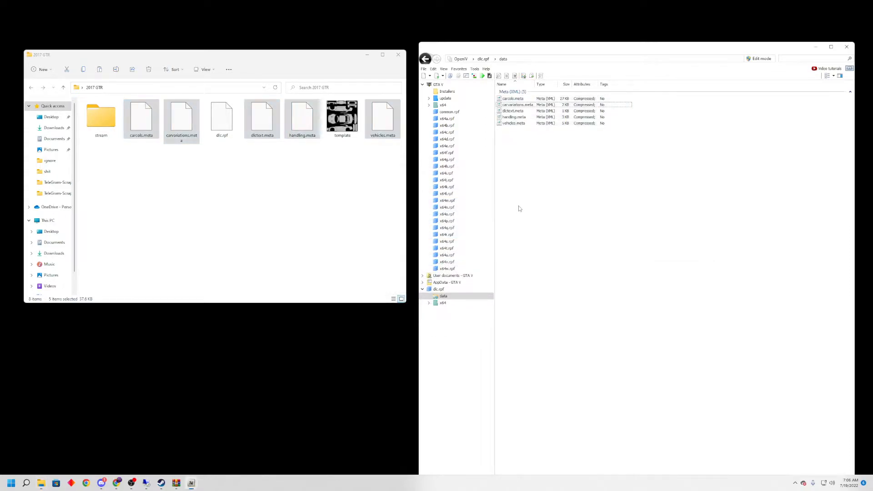
Copy the gtr .yft and .ytd files from vehicles.rpf in the x64 folder into the stream folder, replacing the existing ones.
click(425, 59)
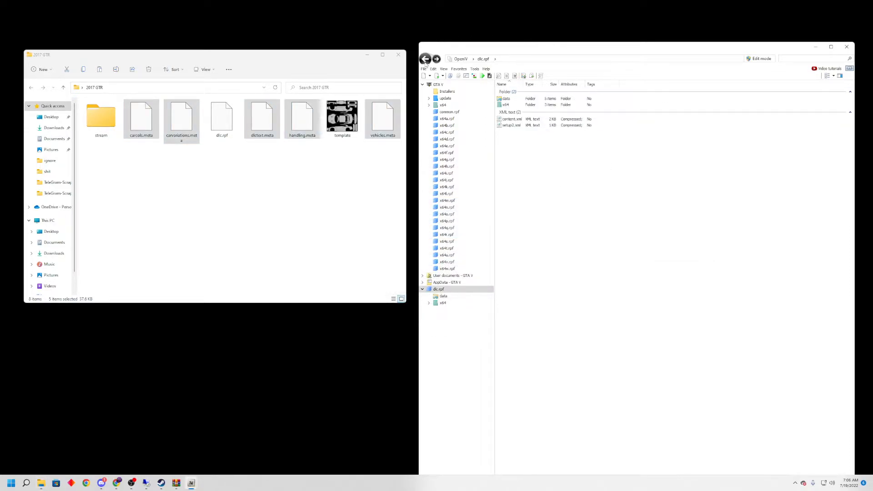
click(518, 107)
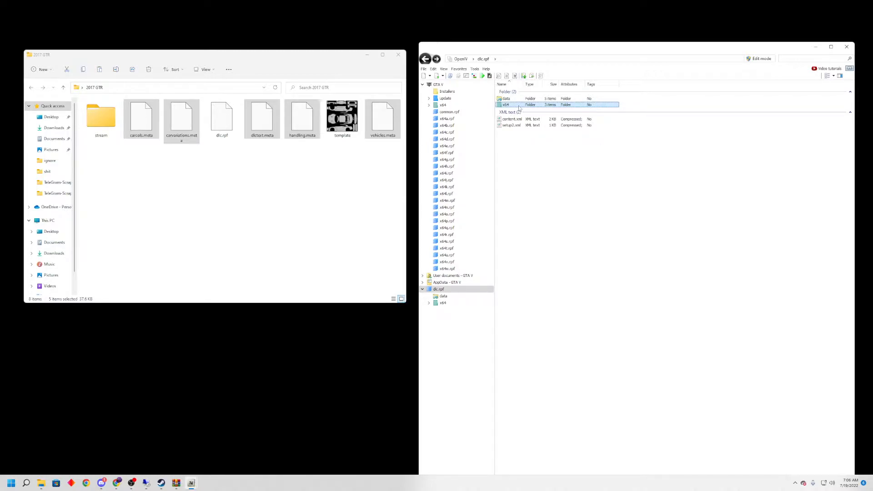
double_click(519, 107)
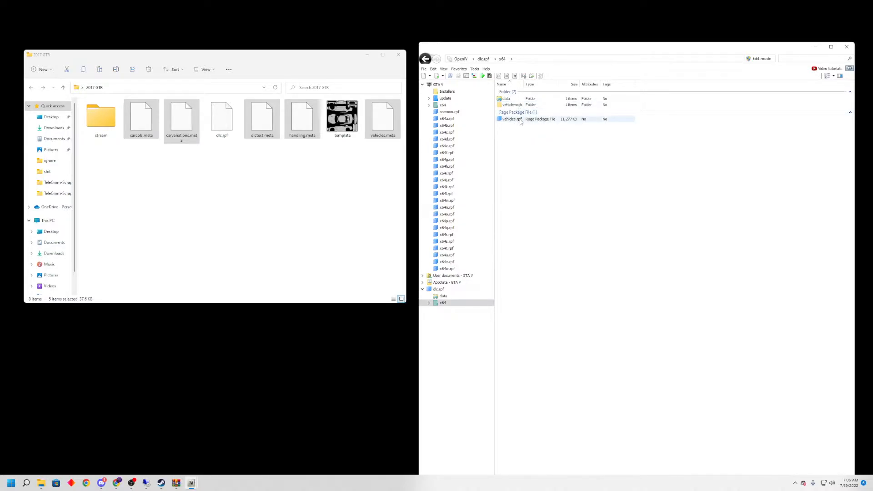
click(594, 121)
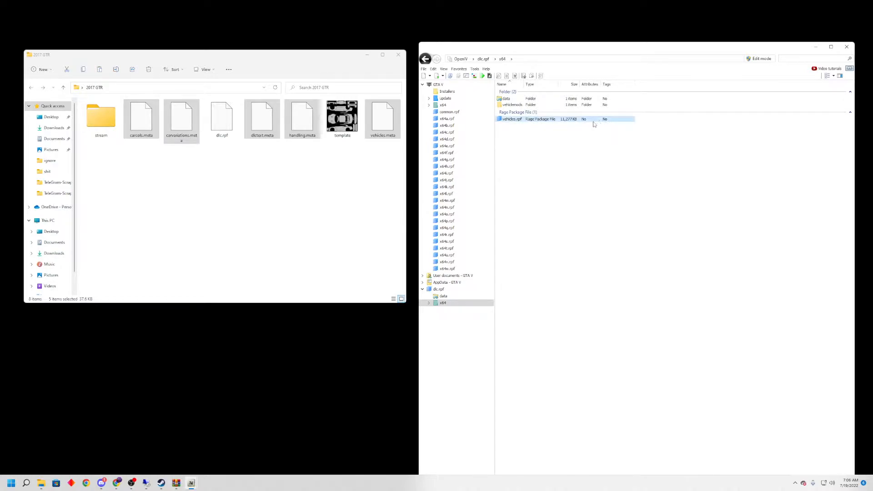
double_click(503, 120)
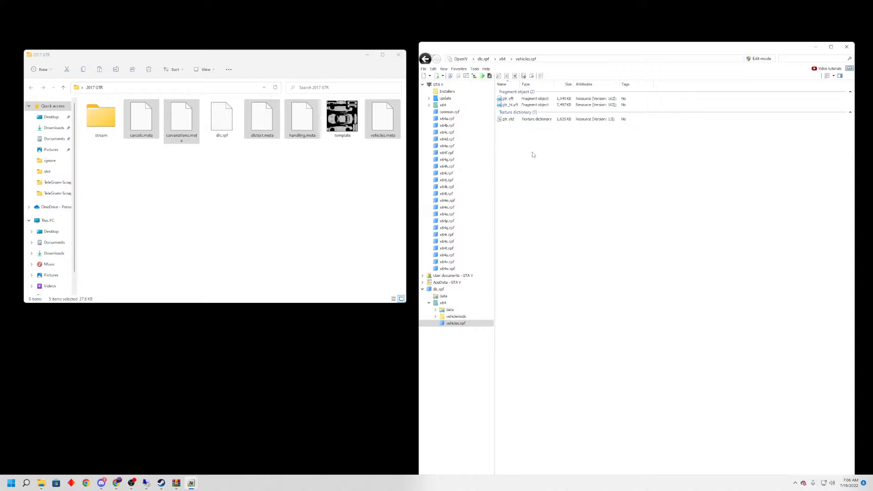
drag(528, 148, 516, 108)
drag(515, 103, 103, 116)
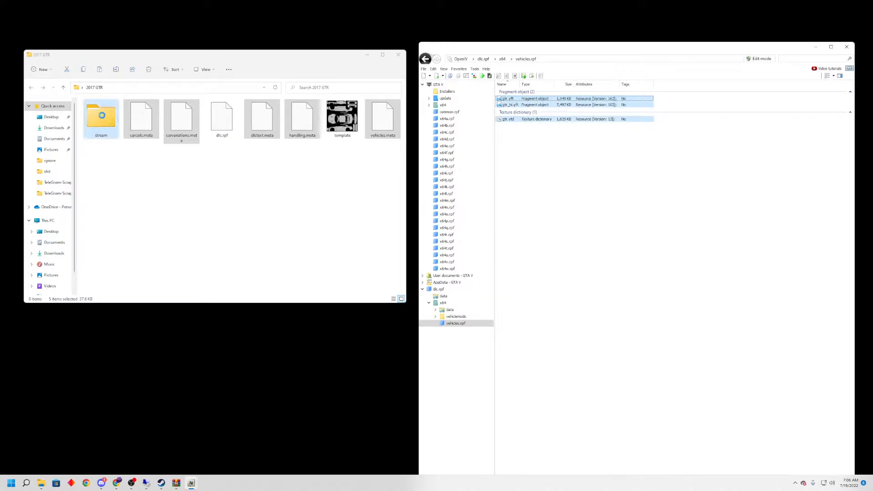
click(488, 207)
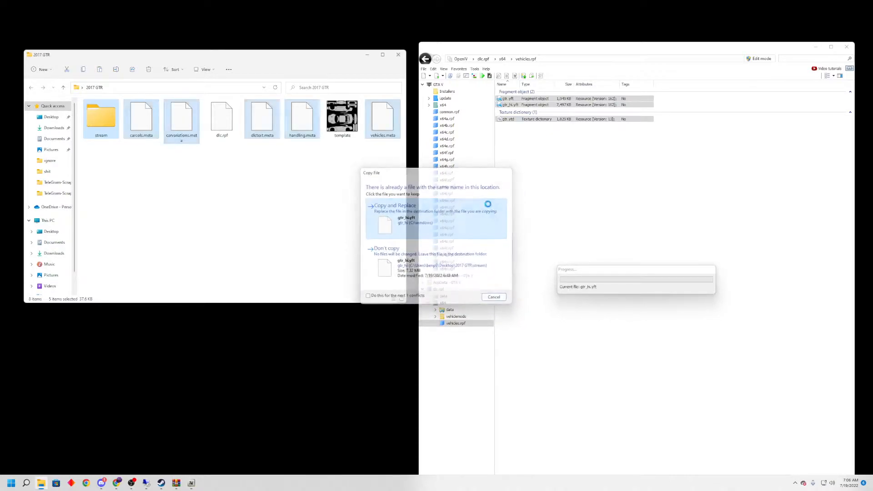
click(487, 209)
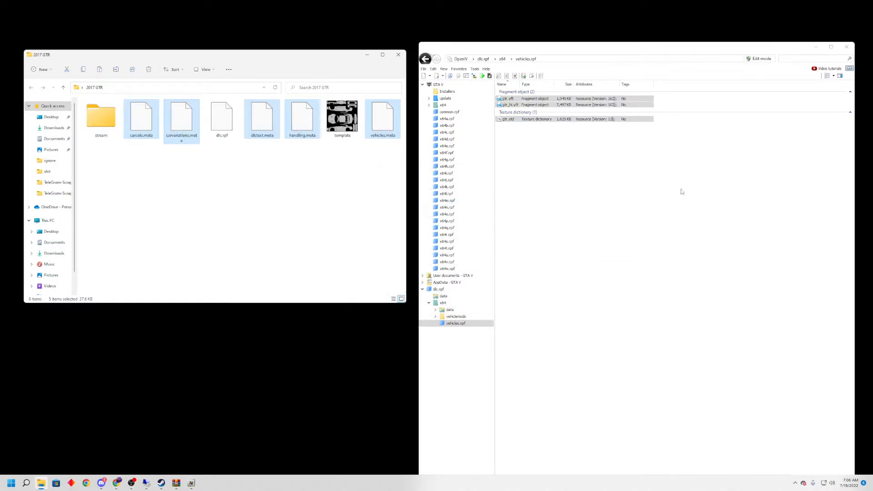
Copy every .yft part from gtr_mods.rpf in the vehiclemods folder into the stream folder, replacing the existing files.
click(426, 59)
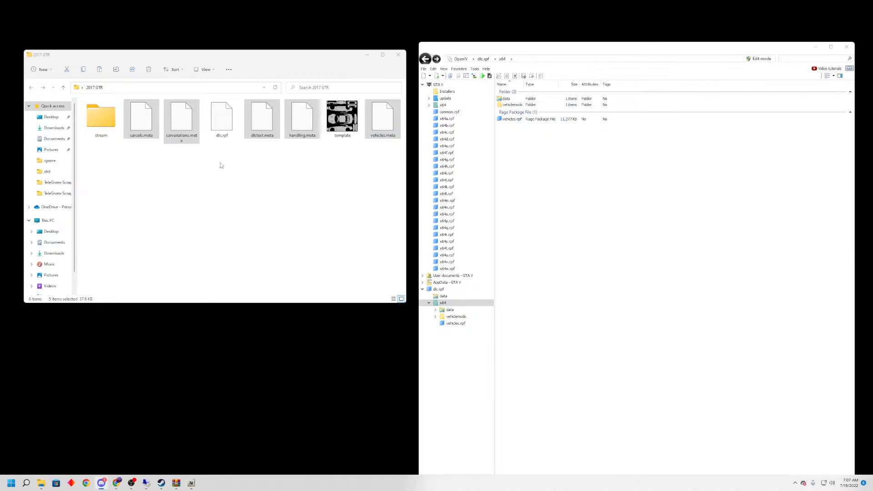
double_click(517, 105)
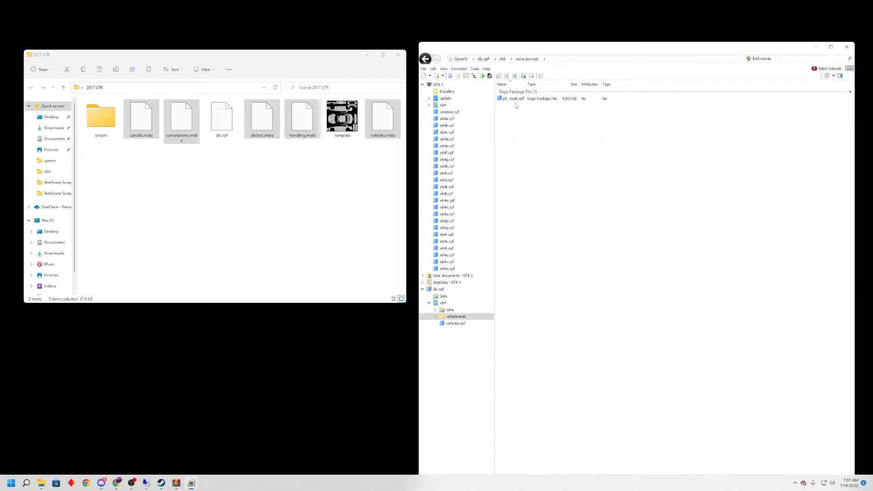
double_click(515, 100)
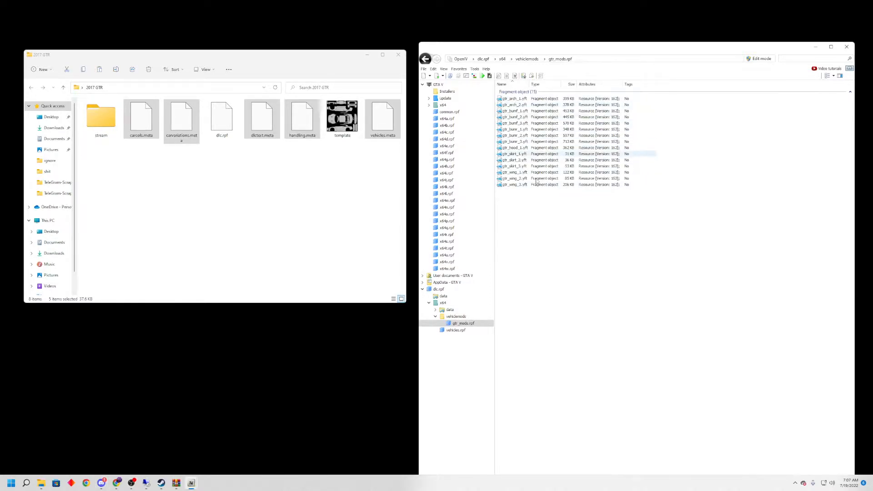
key(ctrl+a)
drag(554, 137, 101, 119)
click(479, 219)
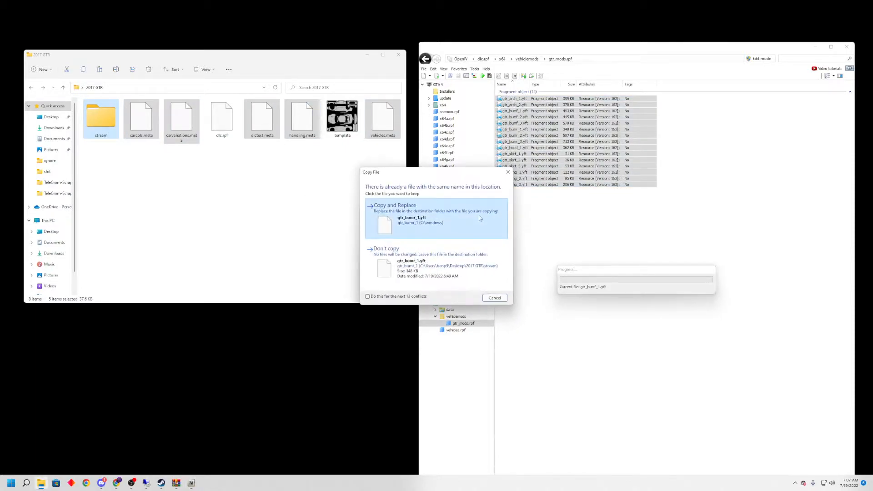
click(479, 219)
click(479, 218)
click(480, 219)
click(481, 219)
click(483, 219)
click(485, 217)
click(488, 215)
click(489, 214)
click(489, 215)
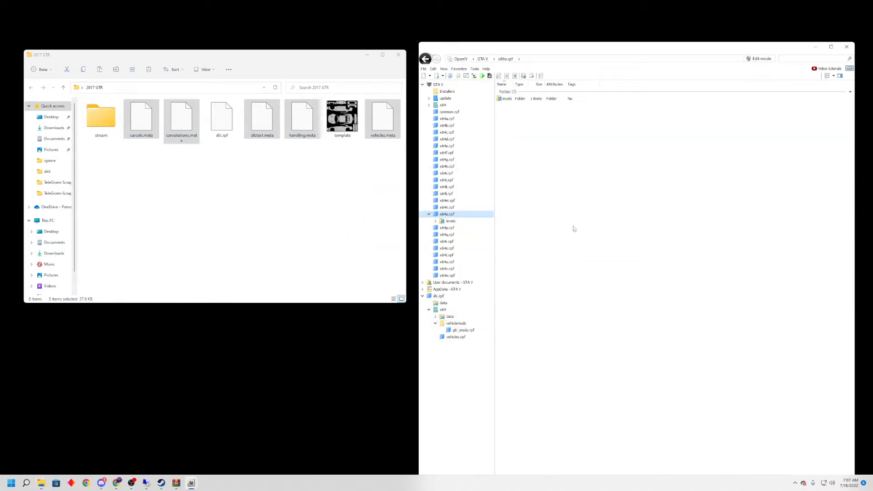
Return to the x64 folder of dlc.rpf and close OpenIV.
click(425, 61)
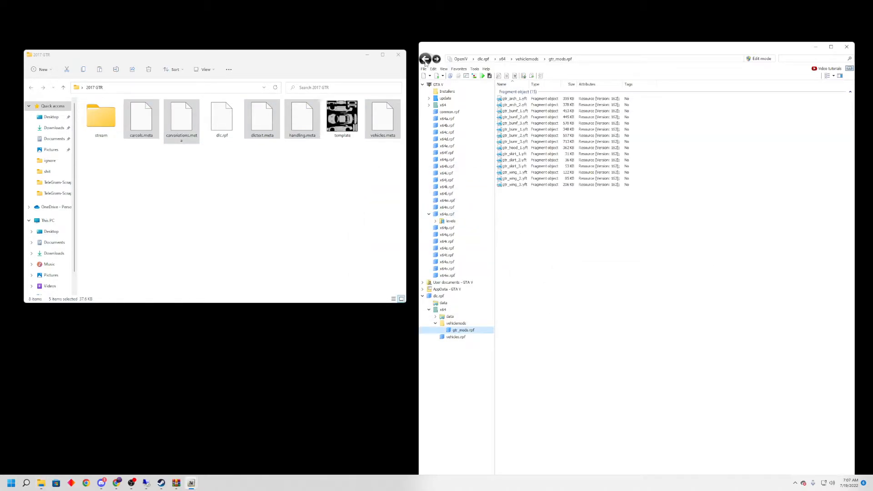
click(425, 59)
click(426, 59)
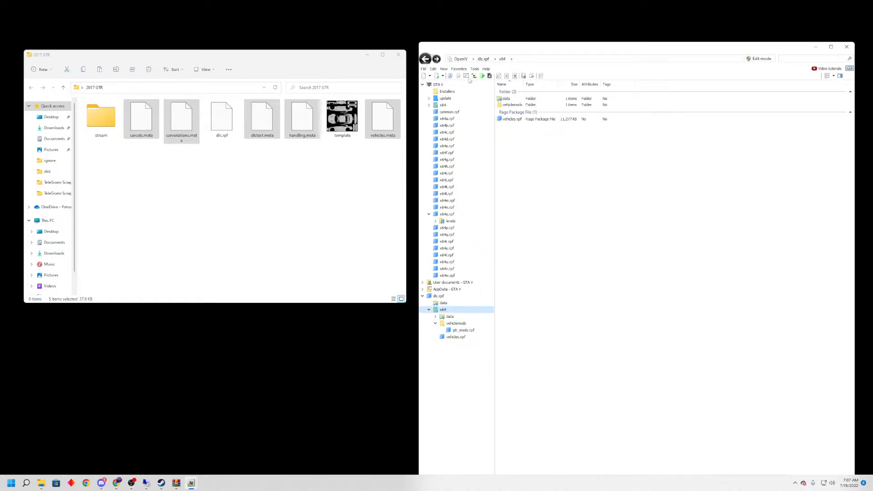
click(425, 60)
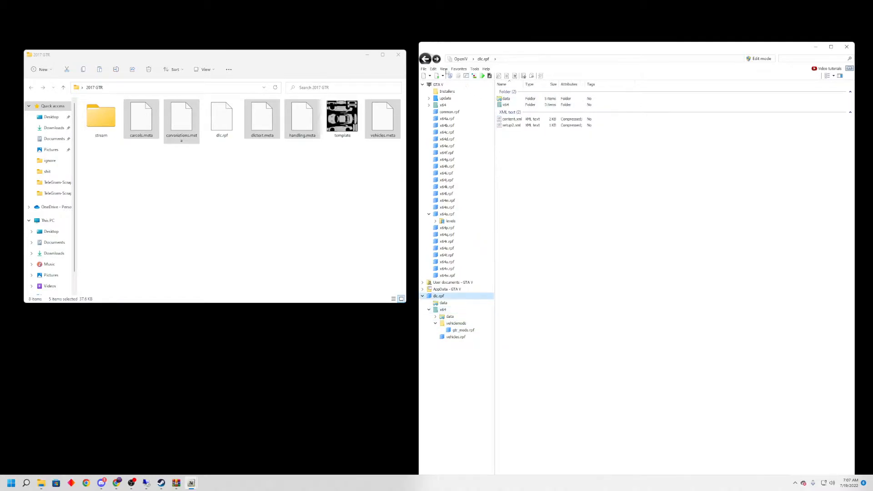
click(511, 105)
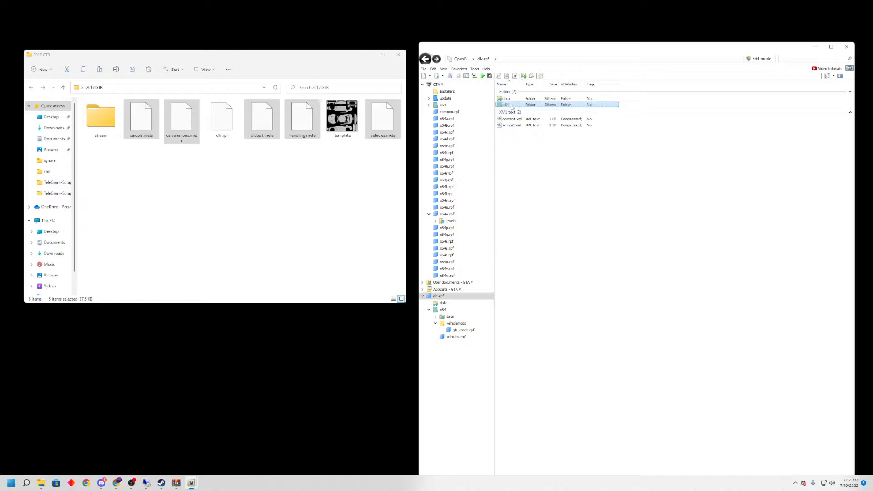
double_click(512, 106)
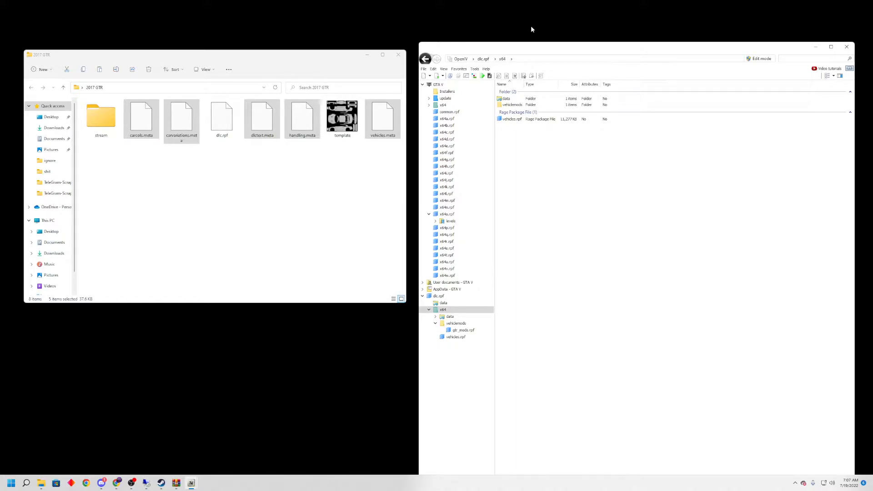
click(848, 48)
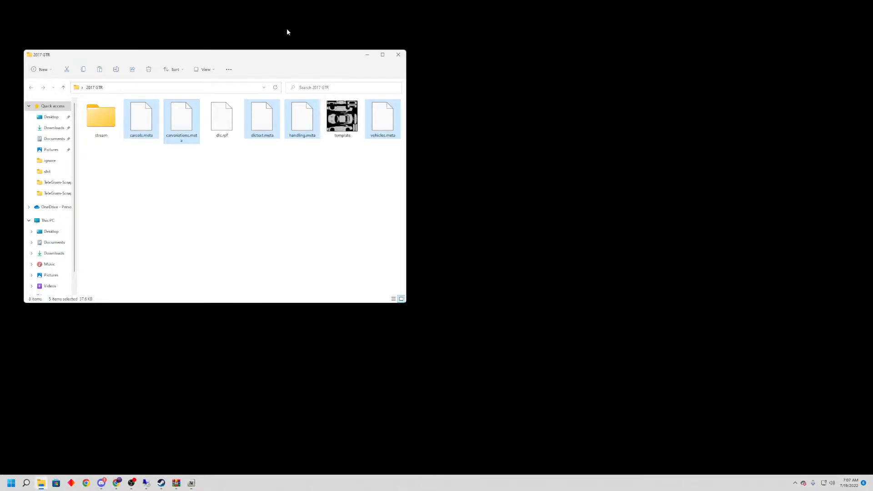
Reposition the 2017 GTR window, review the files in its stream folder, and return to the parent folder.
drag(296, 53, 619, 76)
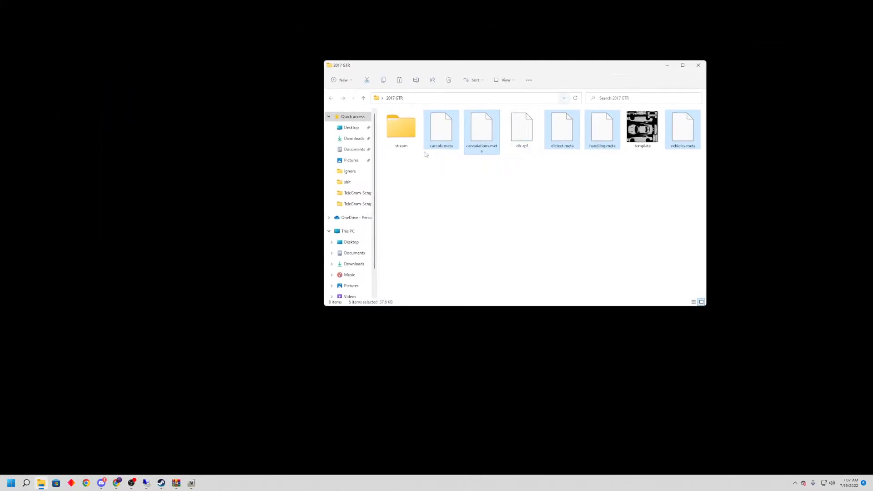
double_click(405, 129)
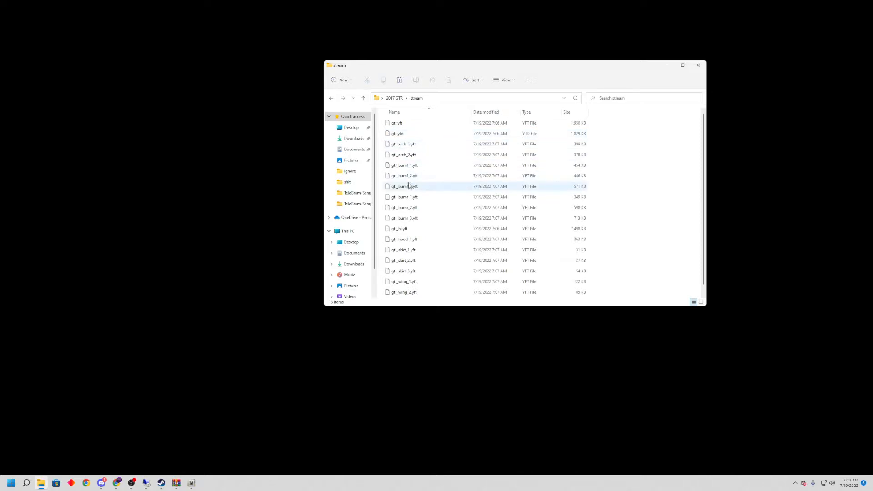
scroll(401, 243, down, 1)
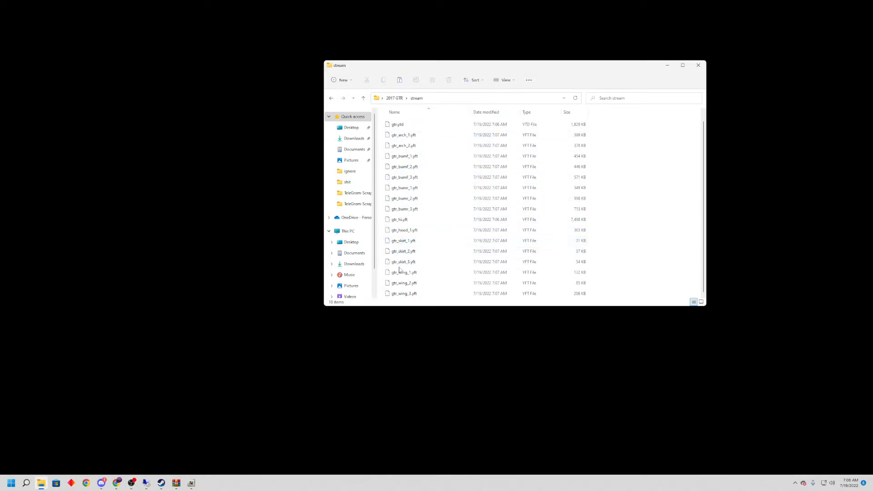
scroll(395, 133, up, 1)
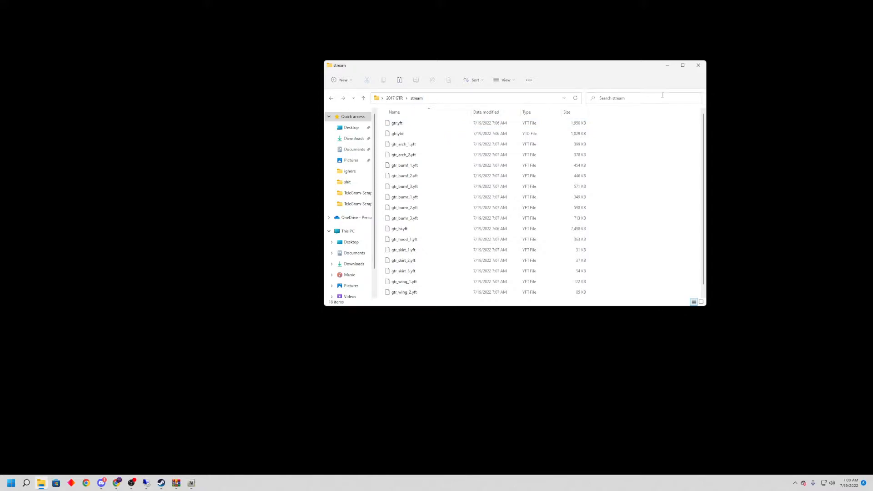
click(331, 98)
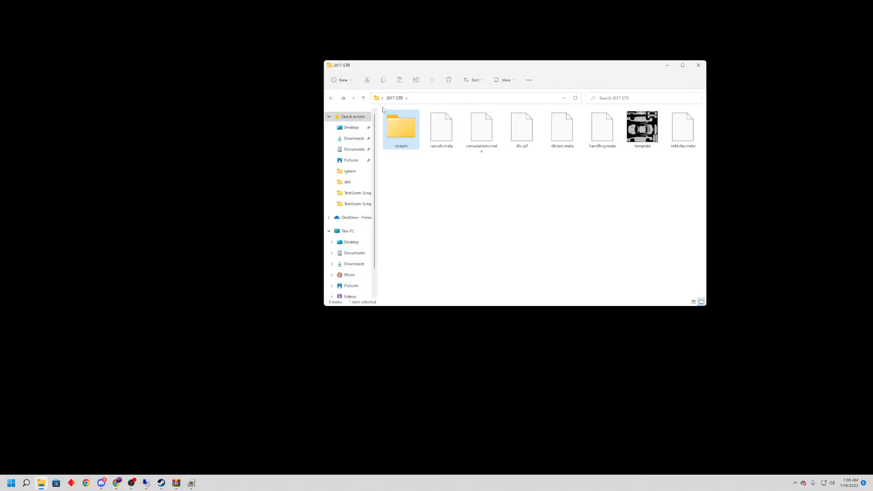
Open handling.meta in Notepad, check the vehicle's handlingName value, and close the file.
double_click(607, 133)
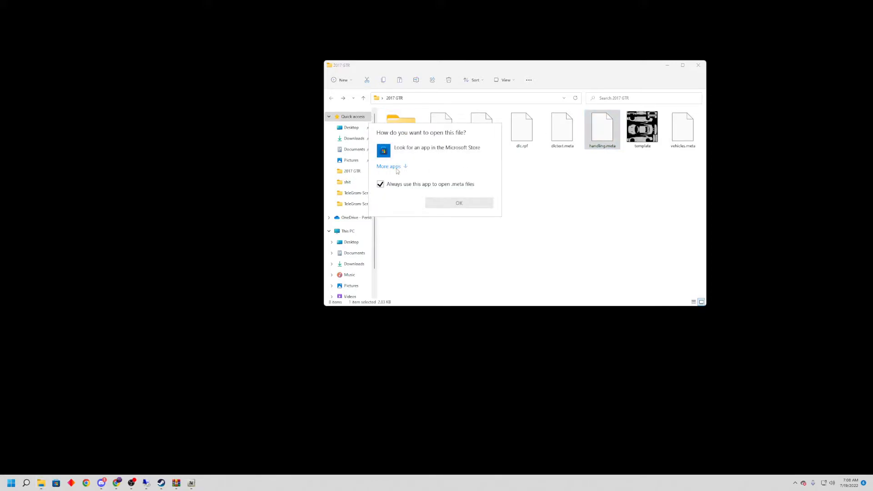
click(396, 169)
click(453, 287)
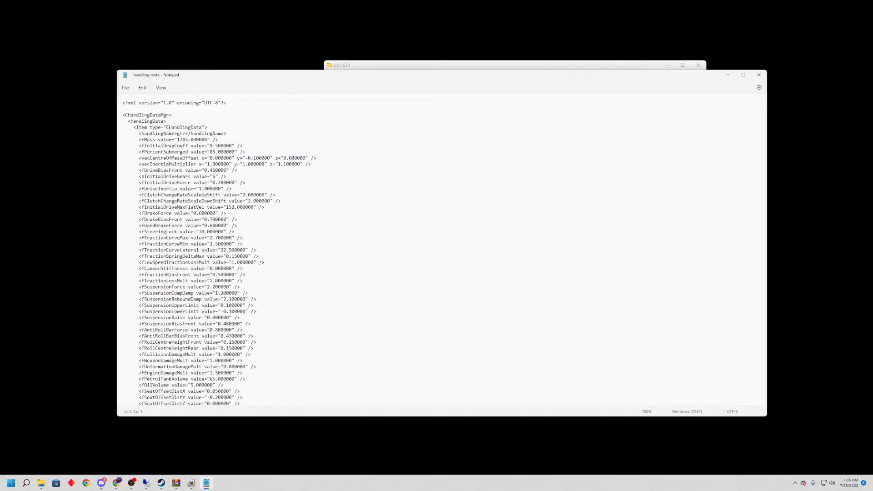
drag(175, 133, 188, 134)
click(179, 135)
click(759, 75)
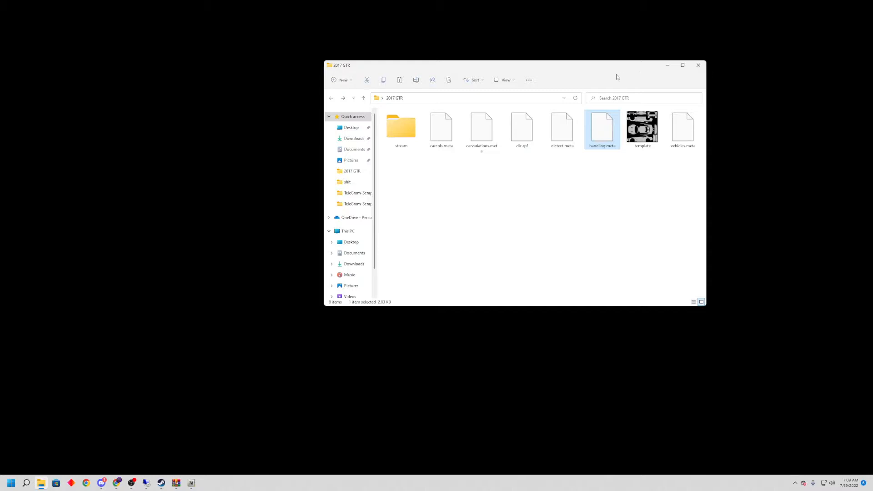
Minimize the 2017 GTR window and move the 2017 GTR folder beside the OpenIV shortcut on the desktop.
click(667, 66)
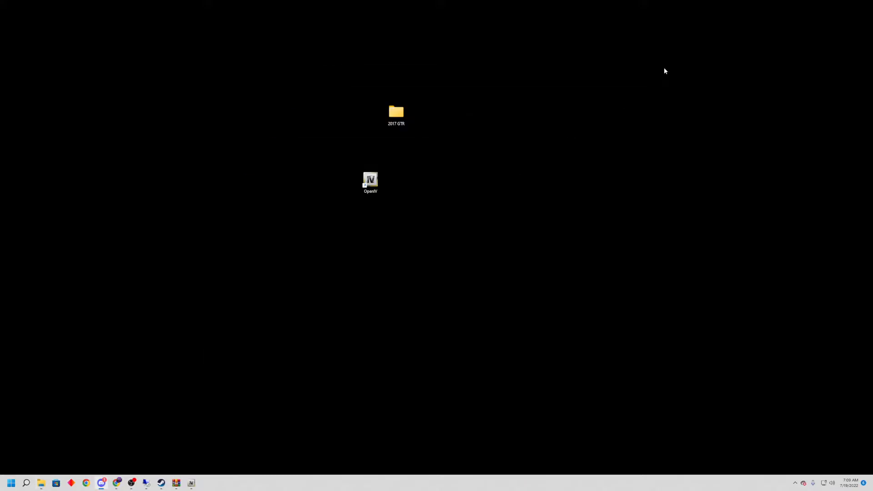
drag(402, 116, 453, 185)
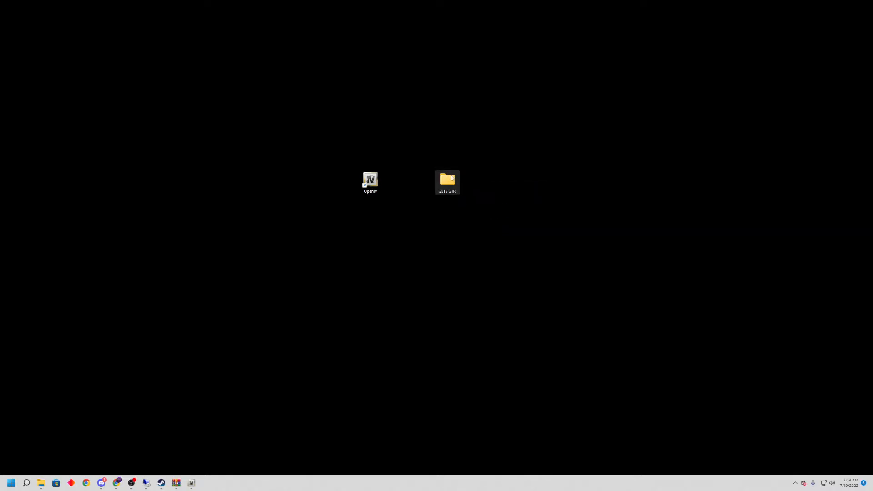
mouse_move(441, 187)
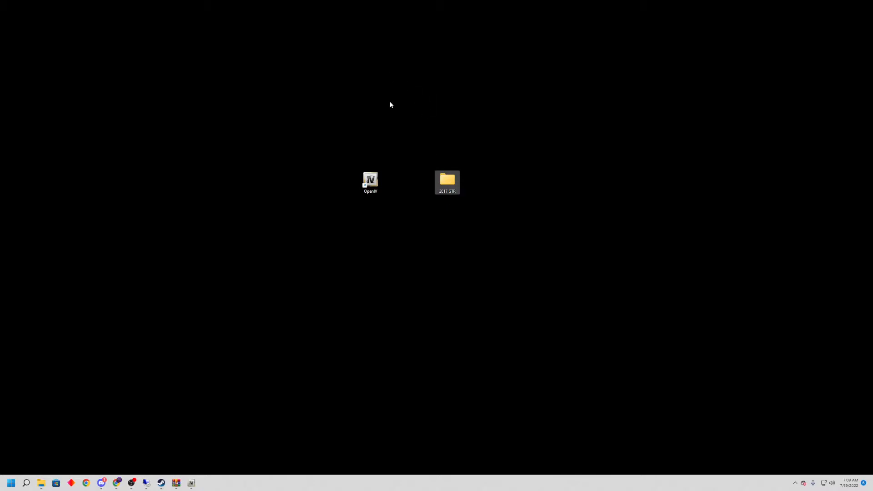
Copy the 2017 GTR folder from the desktop and switch to the remote desktop session of the server.
right_click(451, 184)
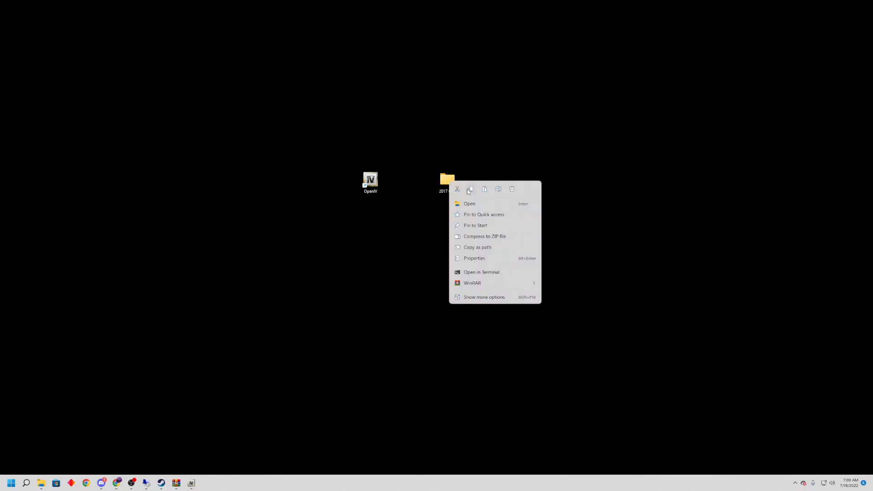
click(468, 189)
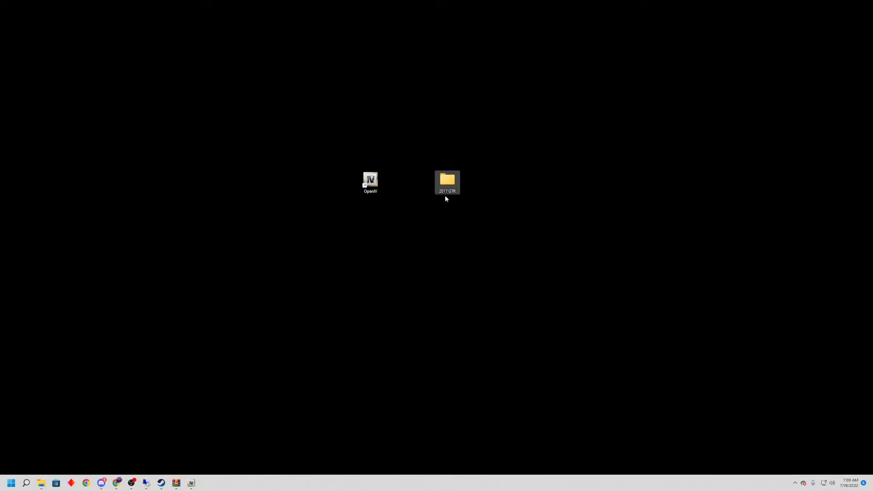
click(146, 482)
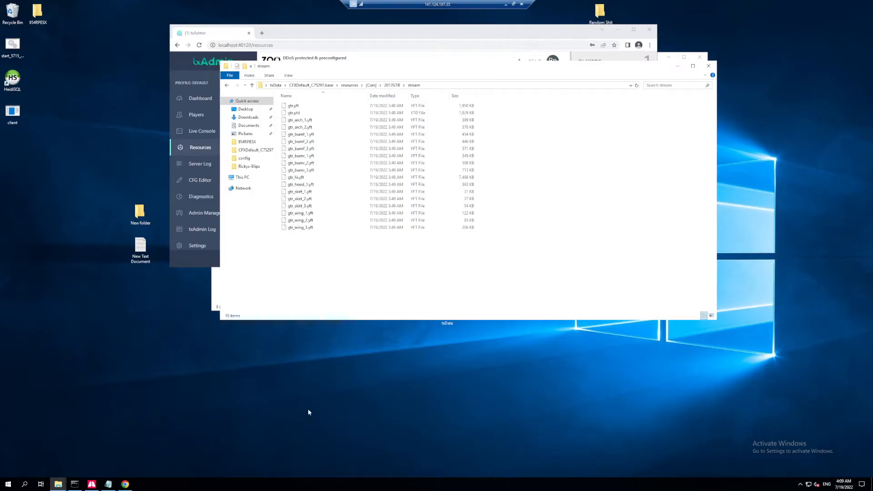
Minimize the open stream folder, txAdmin browser and 2017GTR folder windows on the server.
click(678, 66)
click(619, 31)
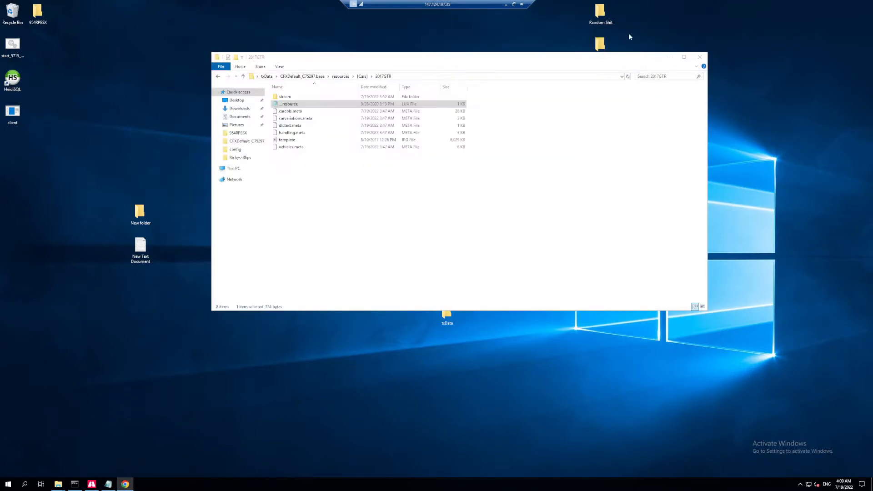
click(669, 57)
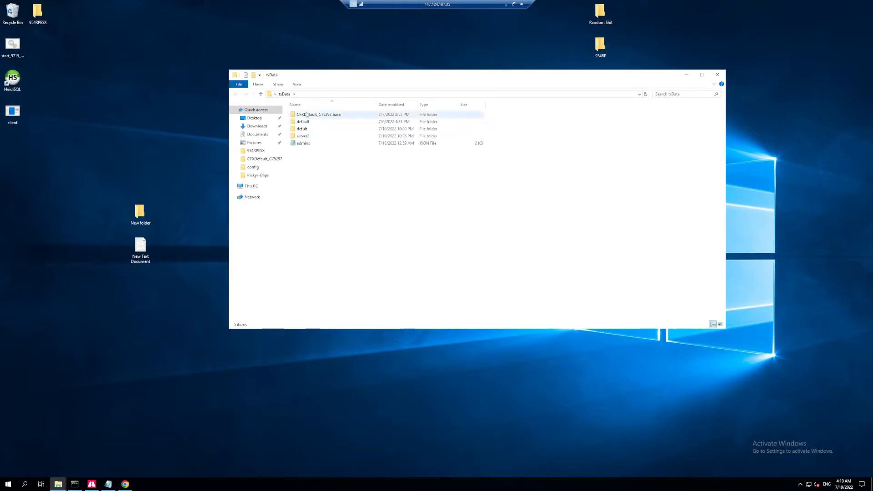
Open the server CFG file from txData's CFXDefault_C75297.base folder in Notepad, then minimize its window.
double_click(319, 117)
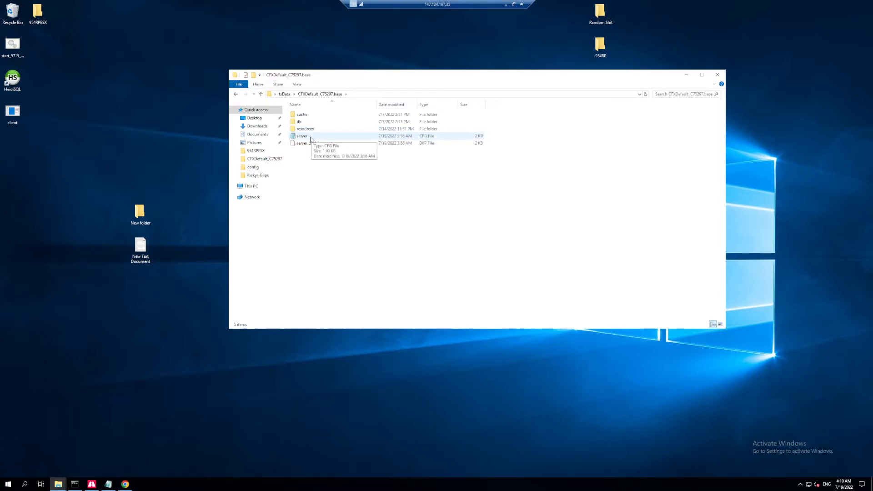
double_click(310, 138)
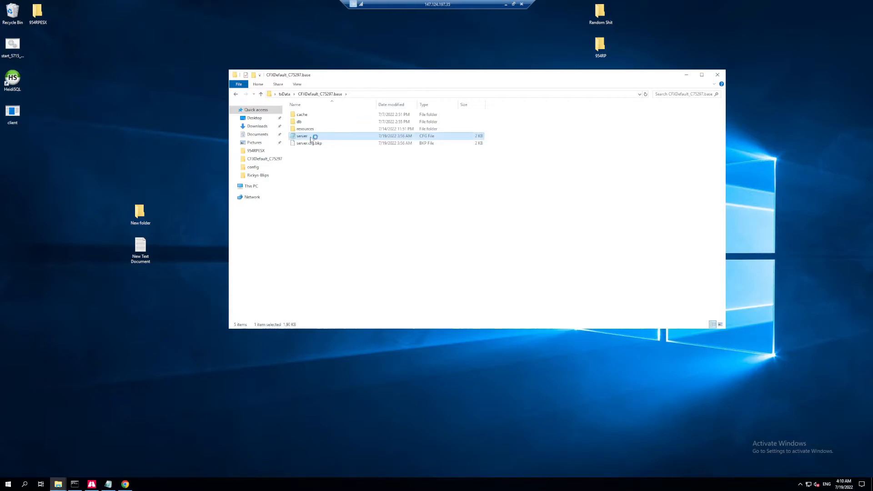
drag(245, 106, 134, 103)
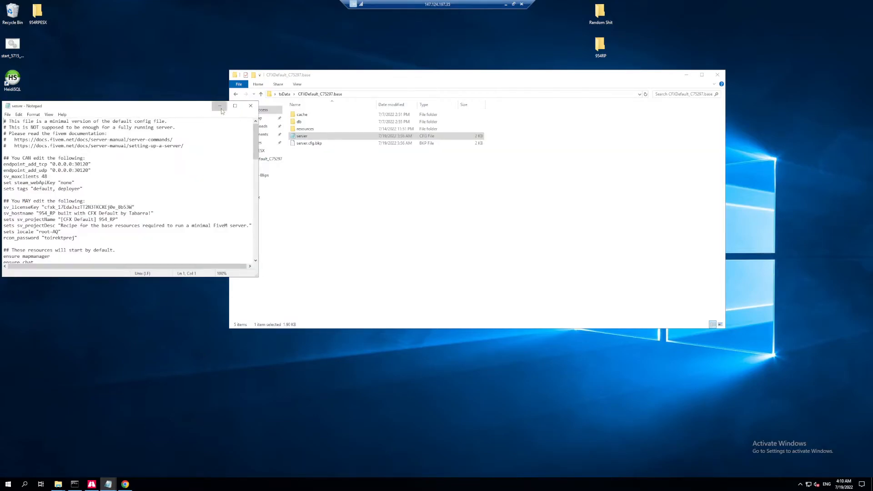
click(220, 107)
Open the [Cars] folder inside resources and paste the copied 2017 GTR folder into it.
double_click(303, 130)
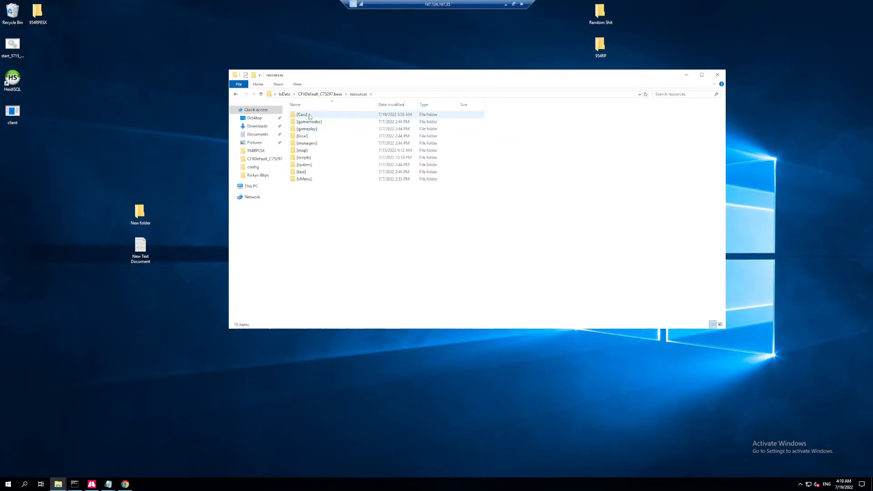
mouse_move(309, 117)
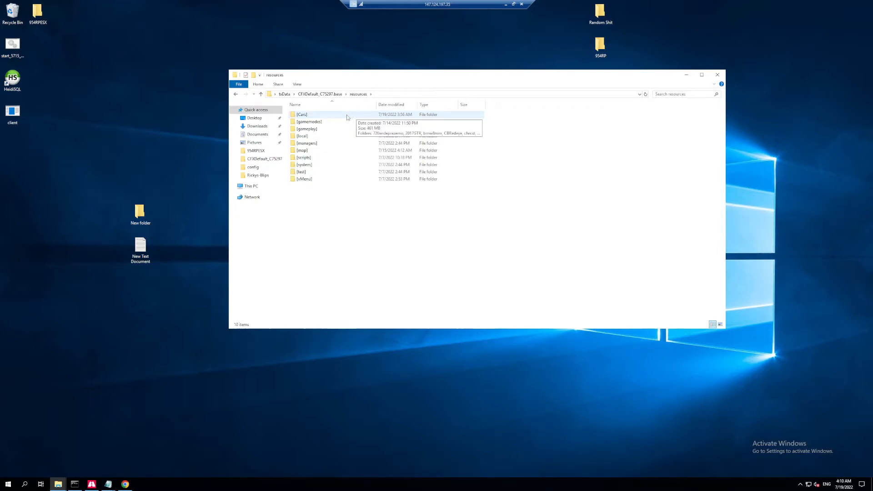
double_click(317, 115)
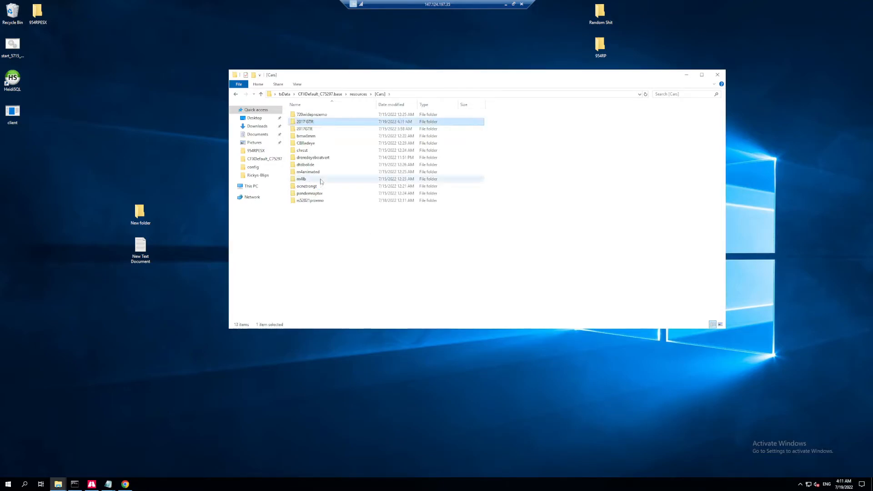
Delete the old 2017GTR folder, spelled without a space, from the [Cars] folder.
click(351, 135)
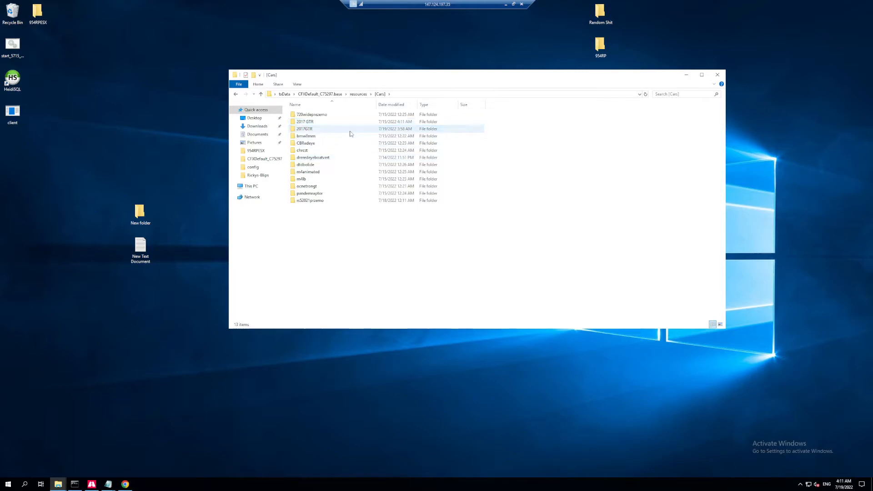
right_click(351, 133)
click(315, 129)
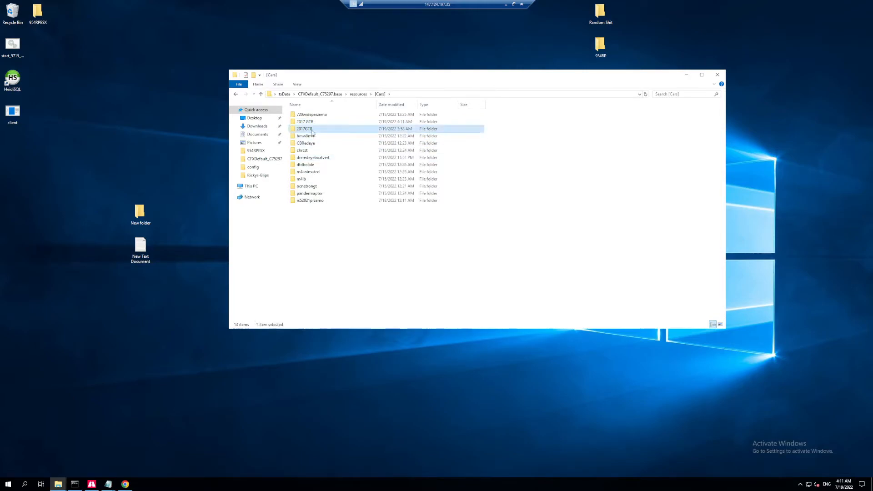
right_click(313, 131)
click(339, 266)
Review the files in the pasted 2017 GTR folder and its stream subfolder, and return to [Cars].
double_click(325, 122)
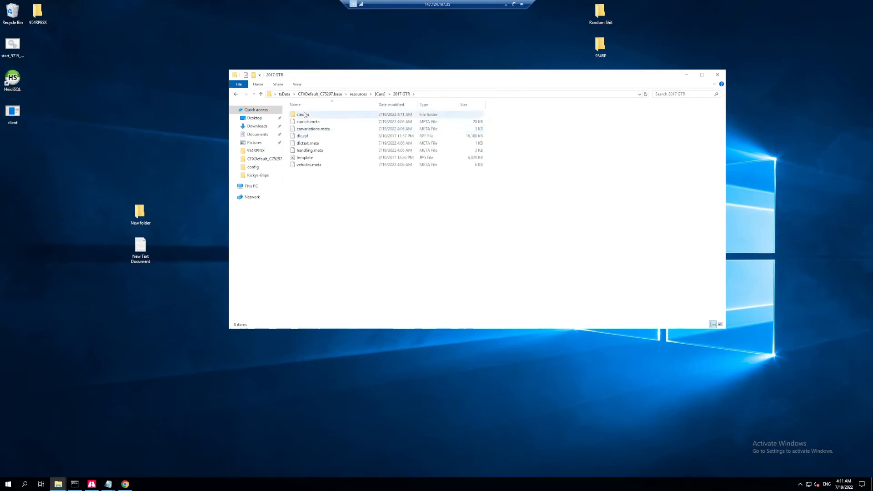
double_click(303, 115)
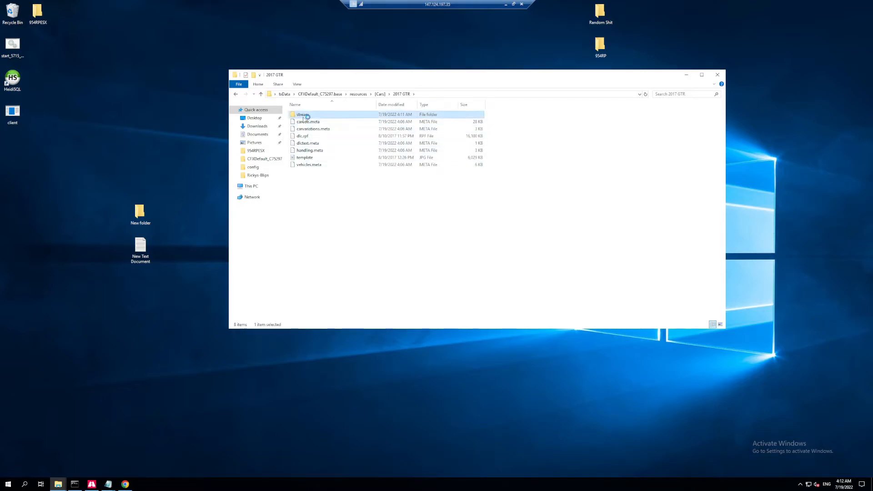
click(236, 94)
click(237, 97)
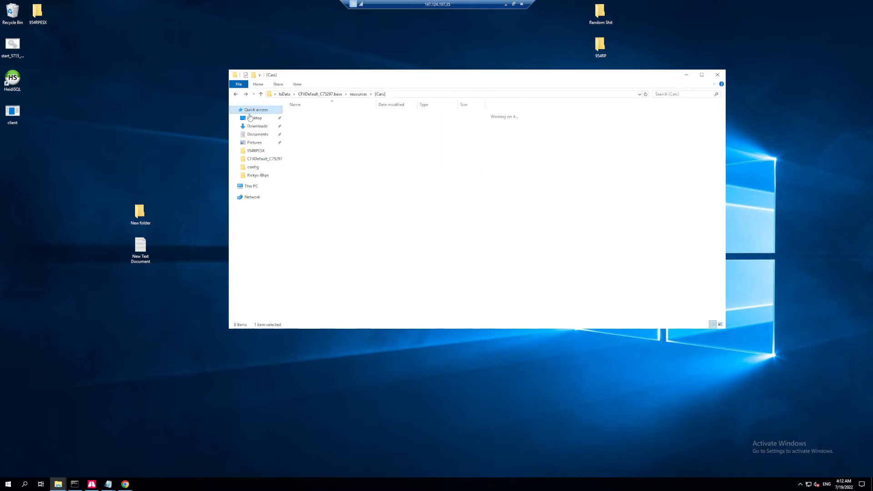
Open the __resource file from the 720wideprezemo folder in Notepad, review its manifest entries, and close it.
click(303, 115)
double_click(302, 116)
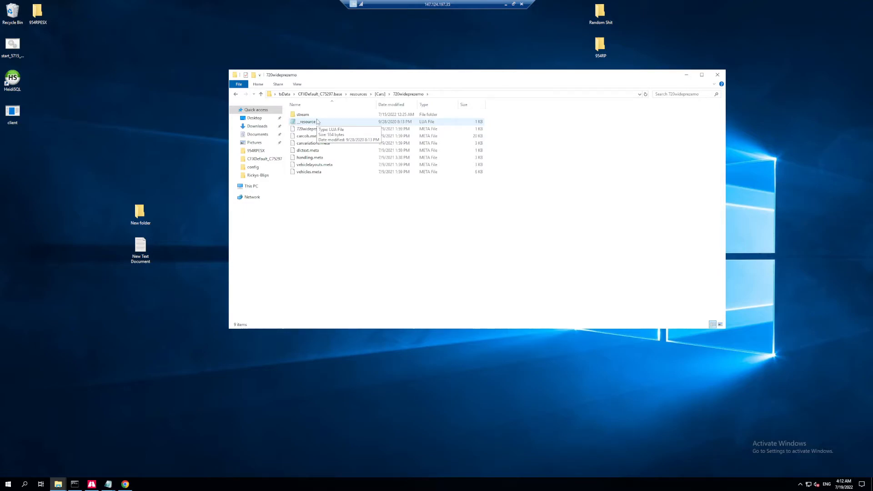
double_click(317, 122)
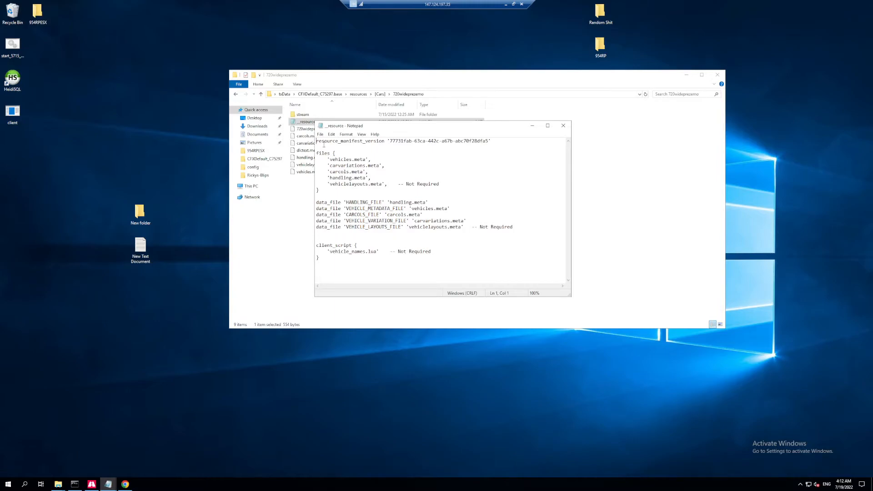
click(563, 125)
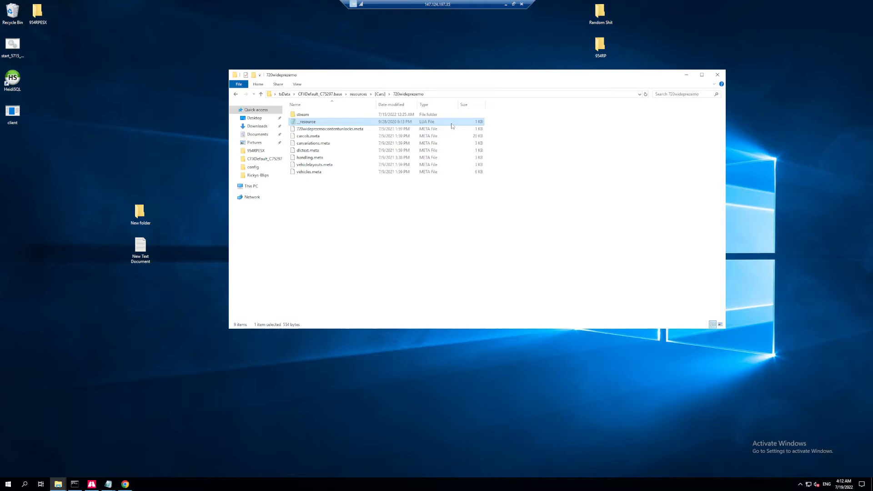
Copy the __resource file from the 720wideprezemo folder and return to [Cars].
right_click(452, 126)
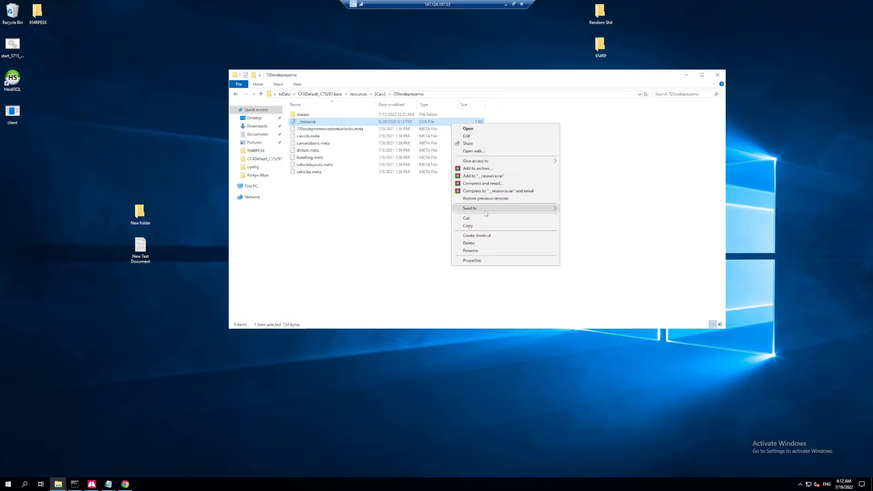
click(487, 226)
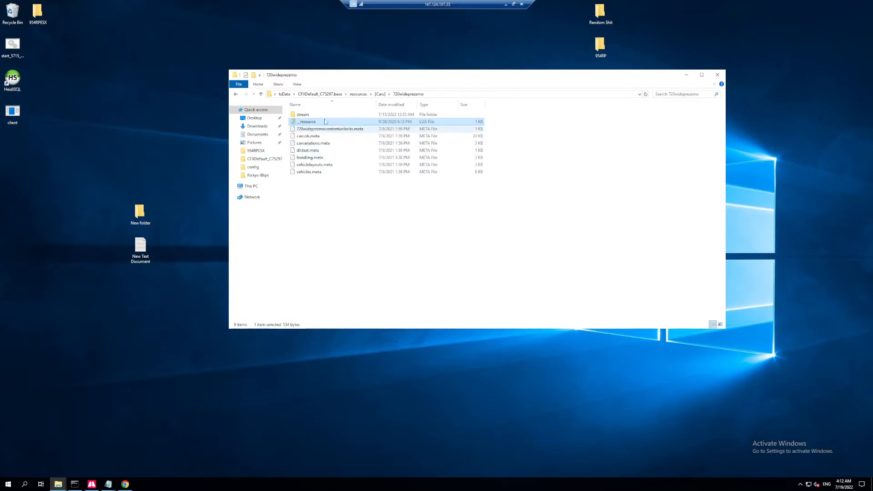
click(236, 94)
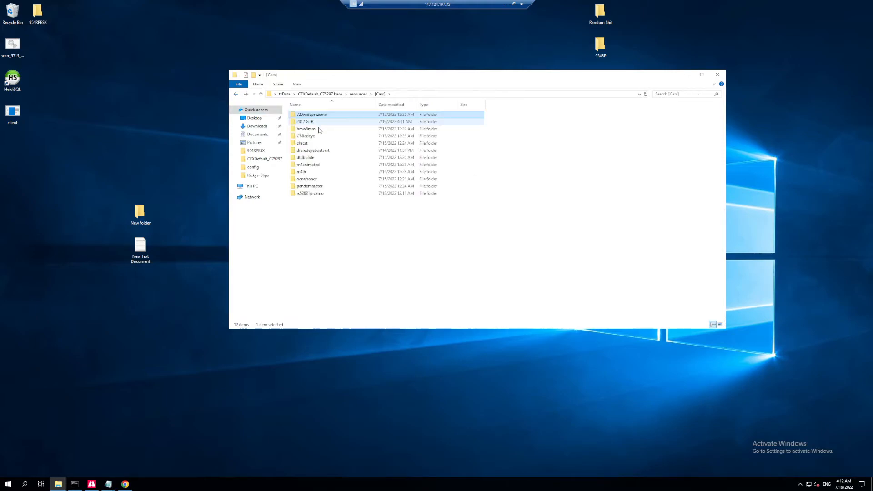
Rename the 2017 GTR folder to 2017GTR and paste the copied __resource file into it.
click(320, 123)
right_click(320, 126)
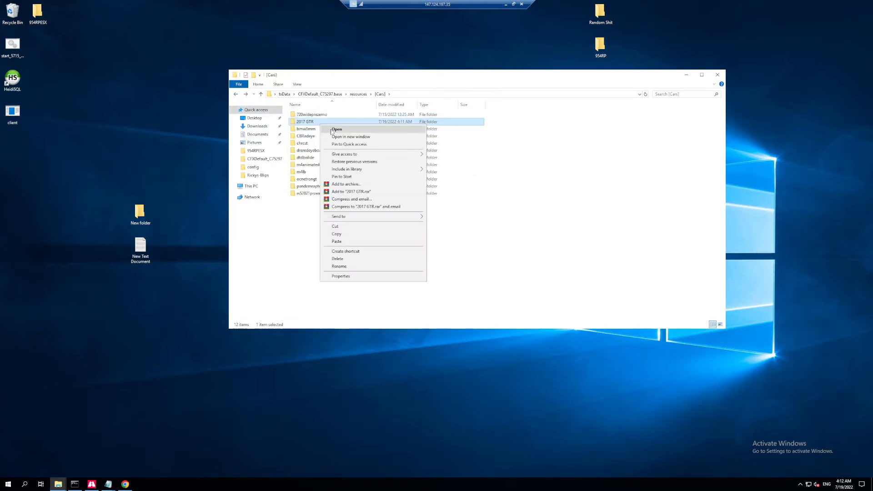
click(339, 266)
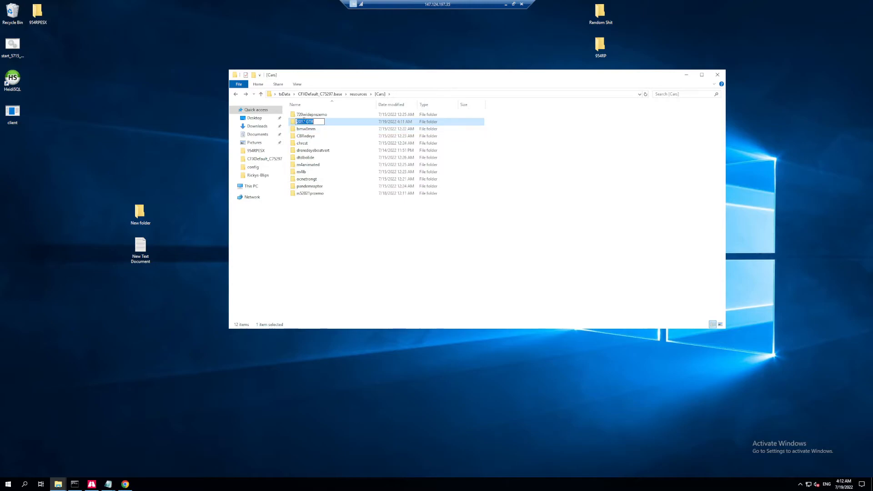
click(306, 120)
key(BackSpace)
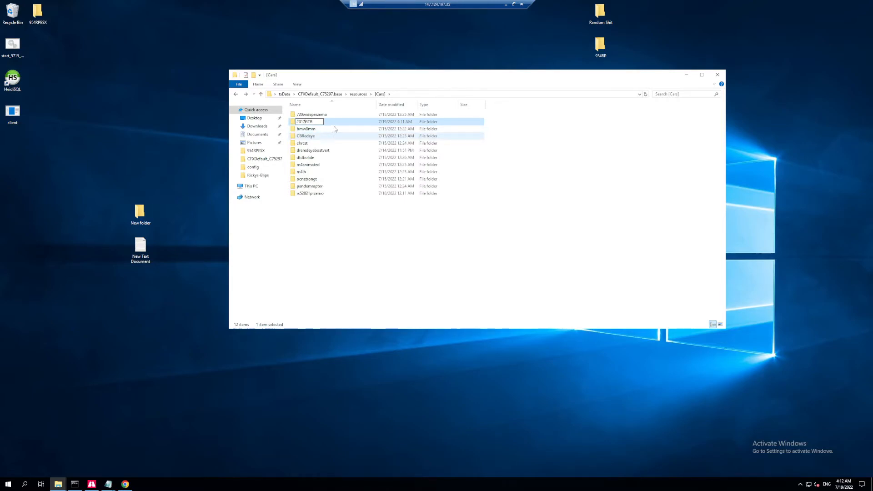
key(Return)
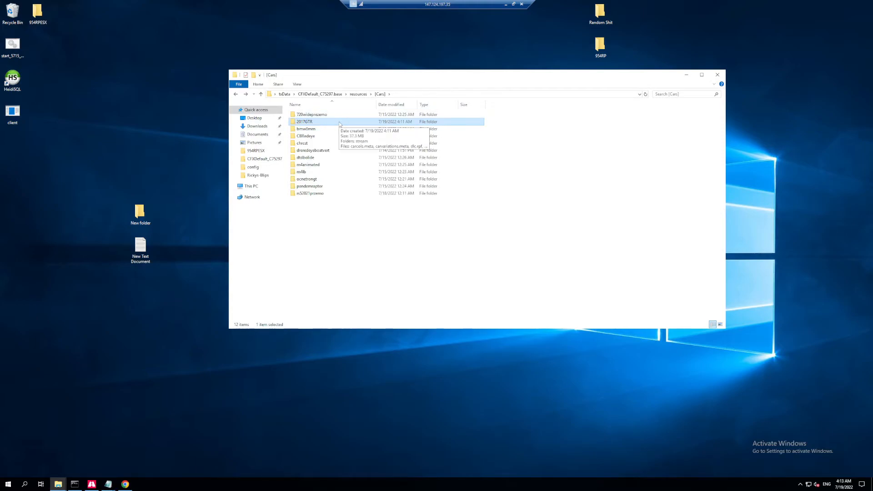
double_click(303, 122)
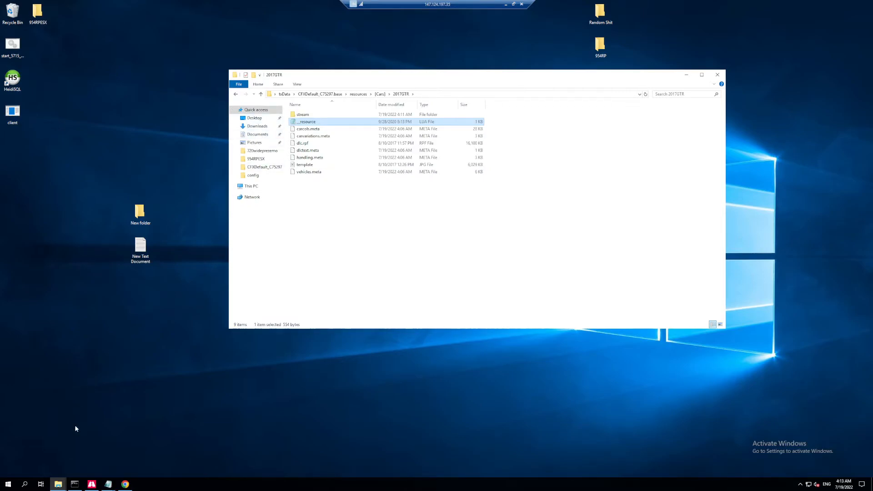
Bring back the server CFG file in Notepad and examine the ensure lines under its #cars section.
click(109, 484)
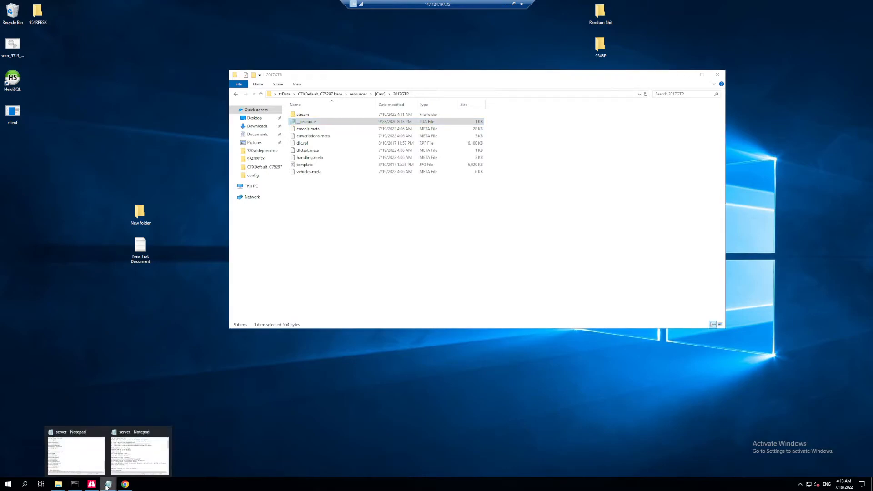
click(126, 469)
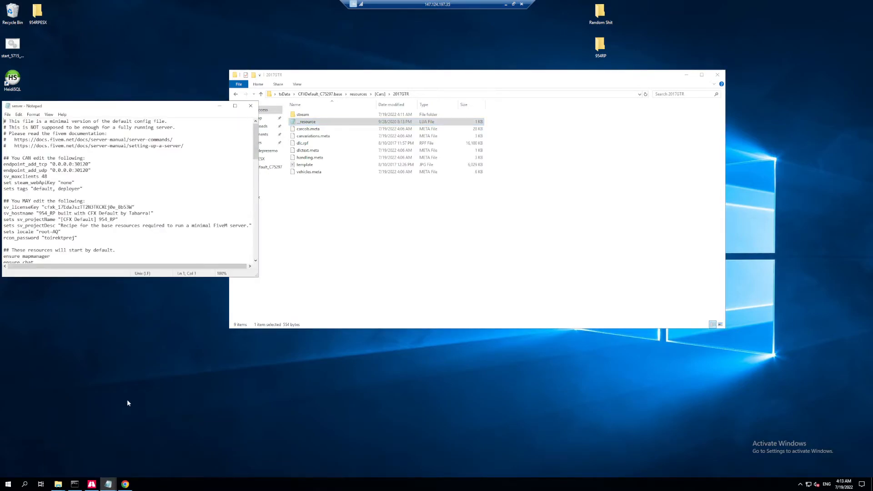
drag(129, 105, 359, 97)
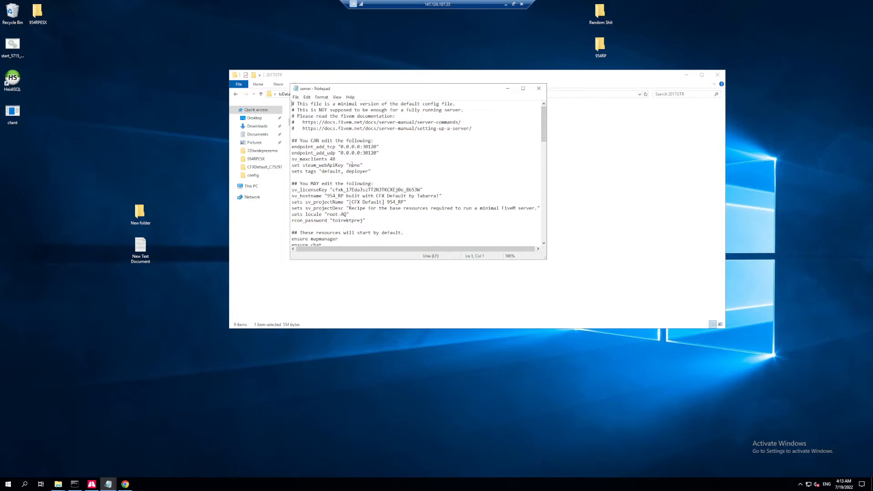
scroll(353, 165, down, 4)
scroll(347, 171, down, 8)
scroll(348, 173, down, 5)
scroll(348, 172, down, 4)
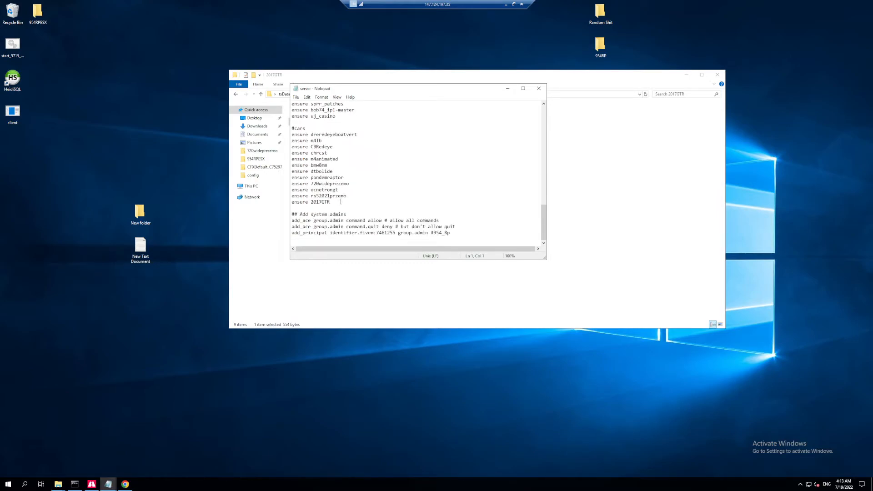
Place the server CFG file beside the [Cars] folder window and open the 2017GTR folder's name to match it against the ensure entry.
drag(319, 90, 548, 66)
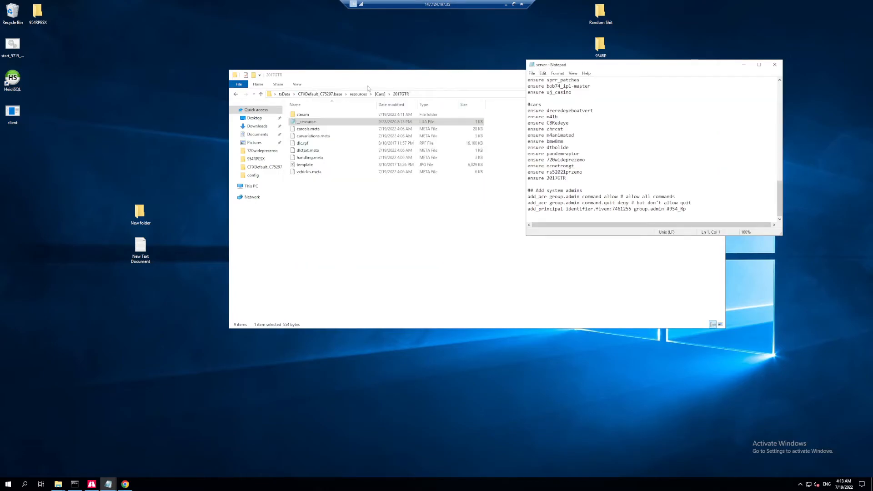
click(235, 94)
drag(266, 76, 131, 64)
drag(214, 61, 156, 57)
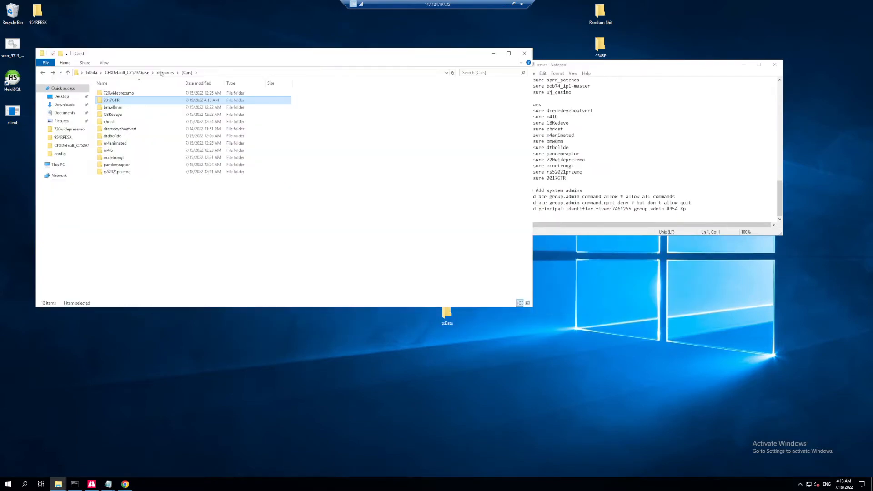
right_click(155, 100)
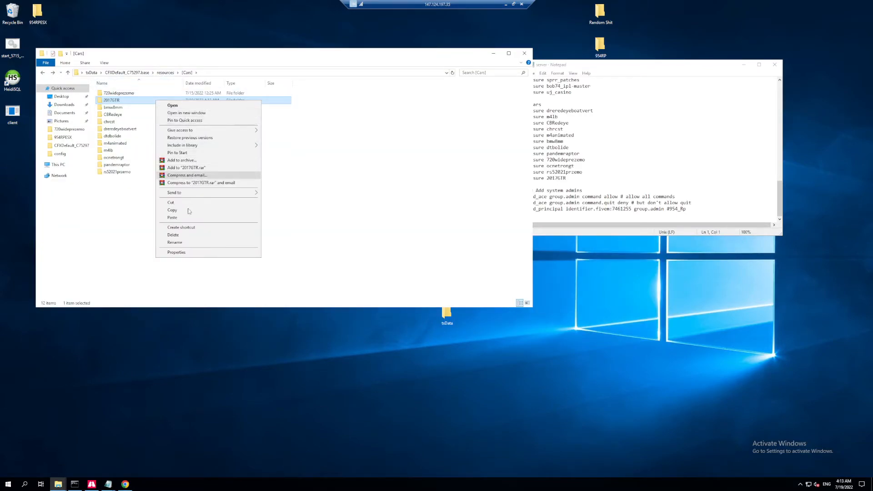
click(186, 245)
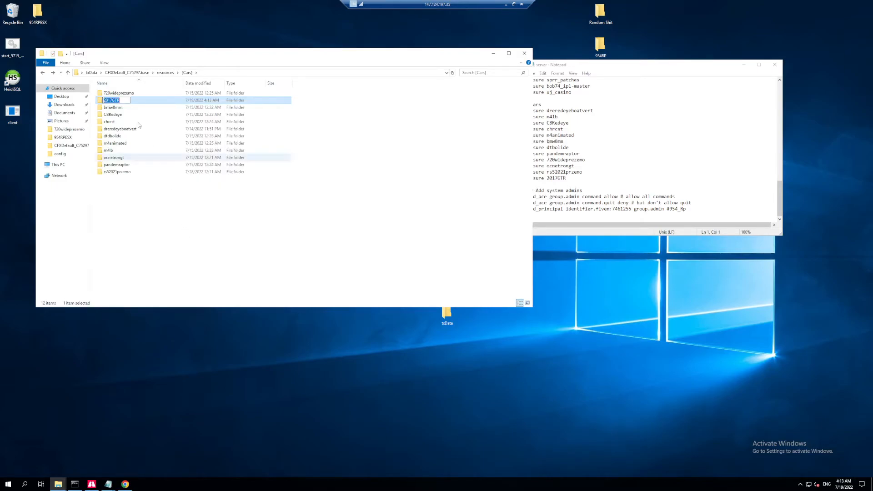
click(609, 141)
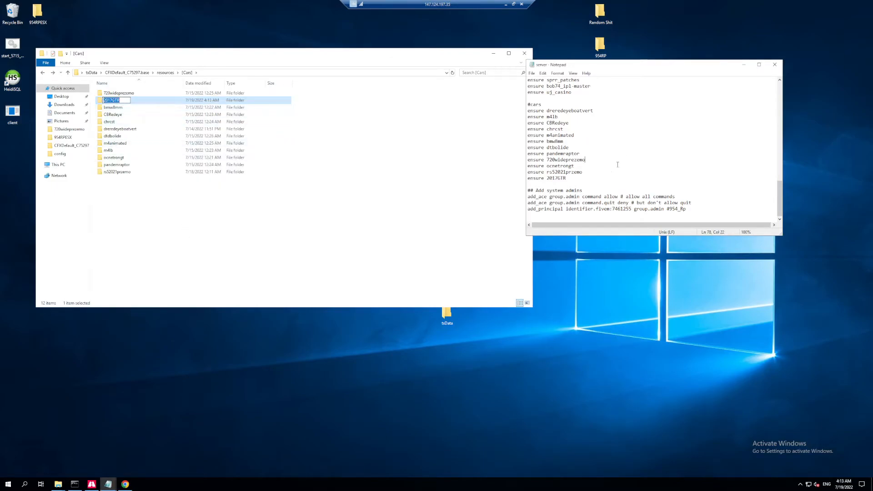
Re-enter the last line of the #cars section as ensure 2017GTR and add a new line below it.
drag(567, 178, 528, 179)
key(BackSpace)
text(ensur)
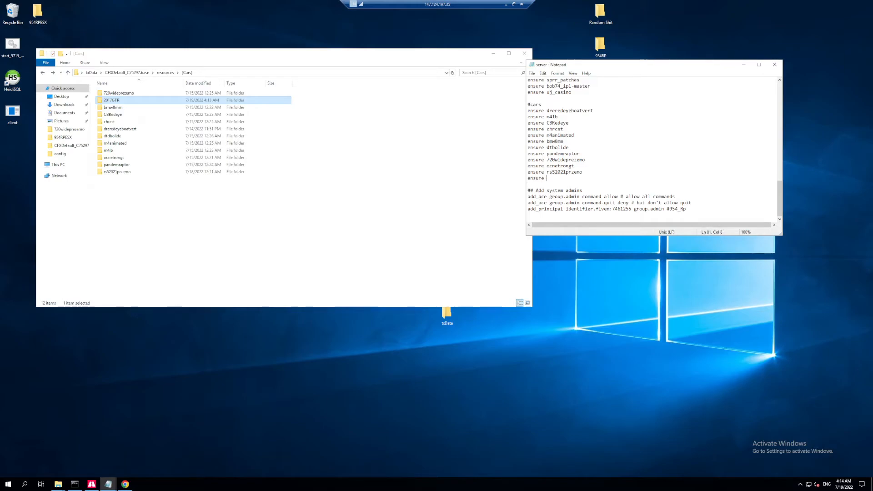
text(e)
key(ctrl+v)
key(Return)
text(start )
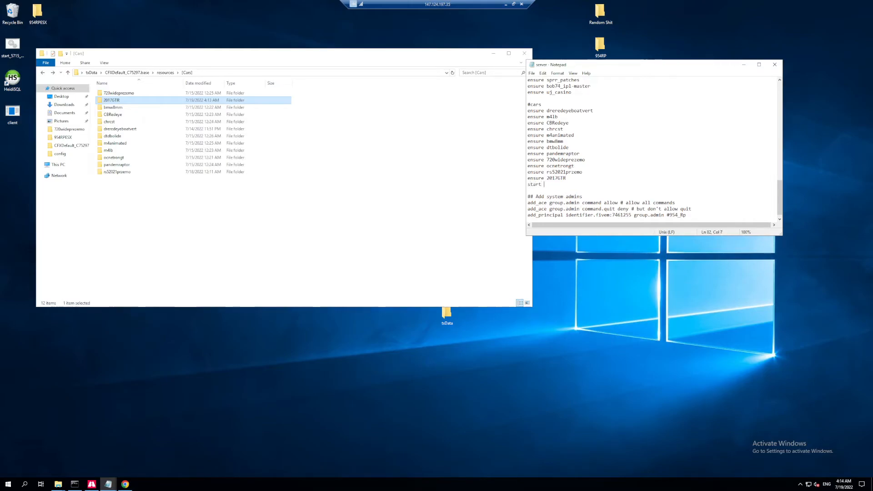
text(2018GTR)
key(BackSpace)
key(BackSpace)
key(BackSpace)
key(BackSpace)
key(BackSpace)
key(BackSpace)
key(BackSpace)
key(BackSpace)
key(BackSpace)
key(BackSpace)
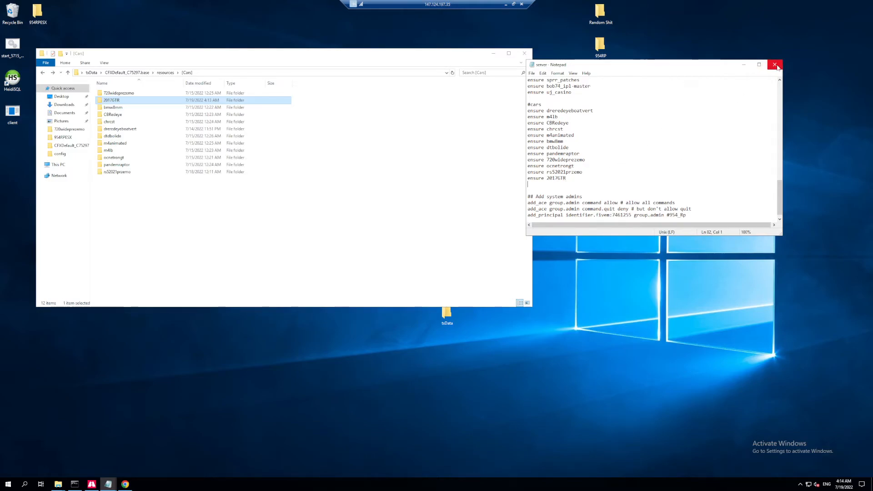
Close the server CFG file and save the changes to server.cfg.
click(759, 64)
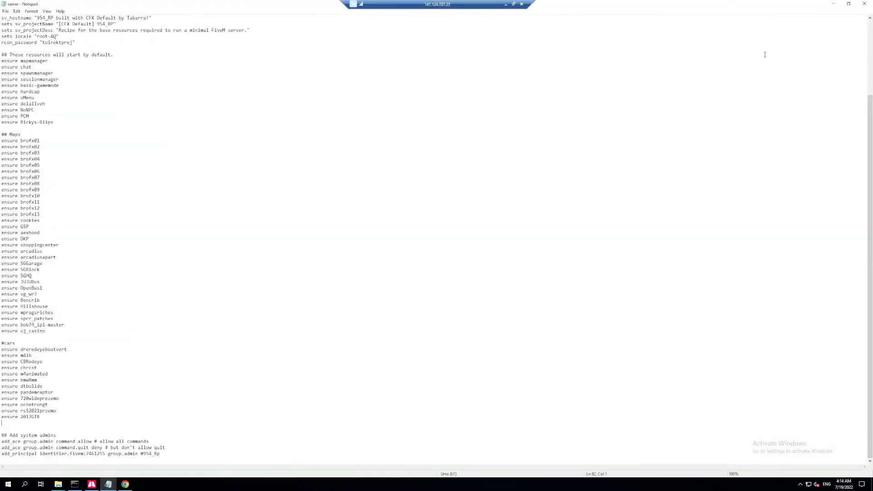
click(864, 3)
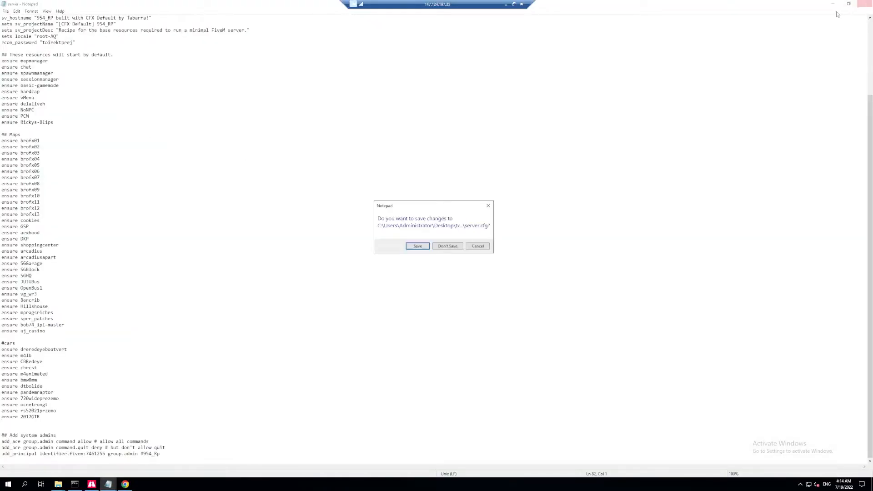
click(422, 246)
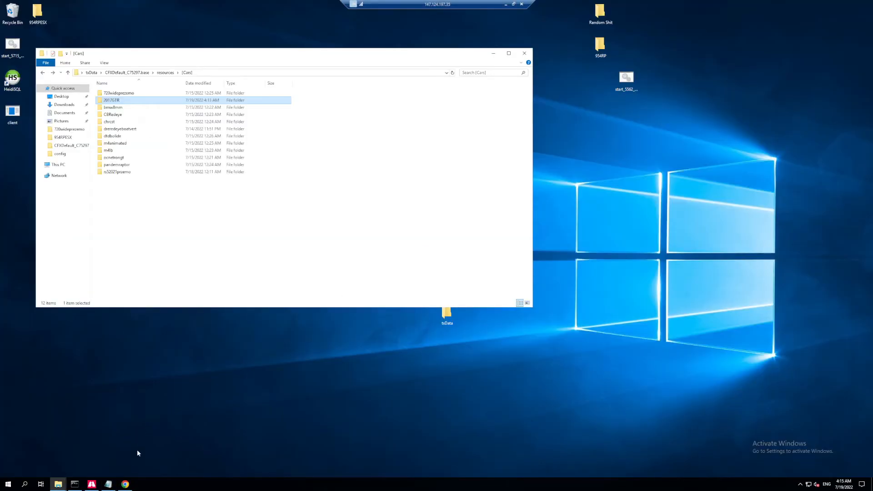
Switch to txAdmin in Chrome and view the Server Control options on the dashboard.
click(125, 484)
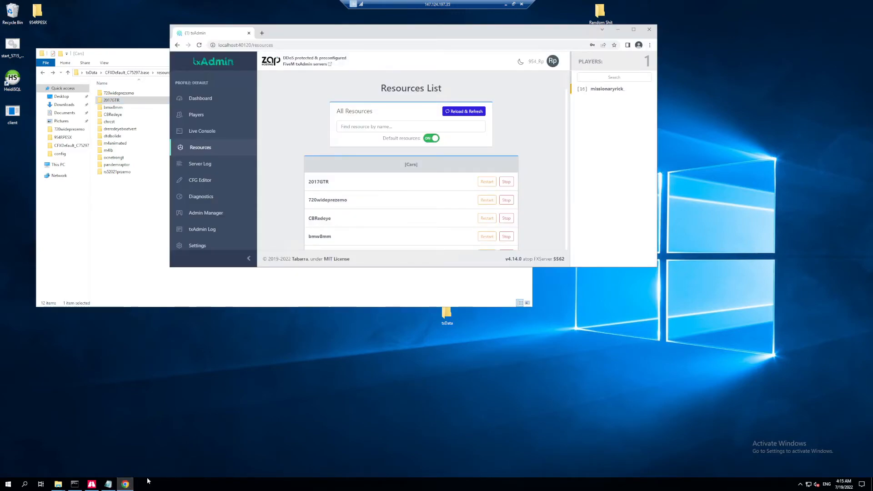
click(244, 101)
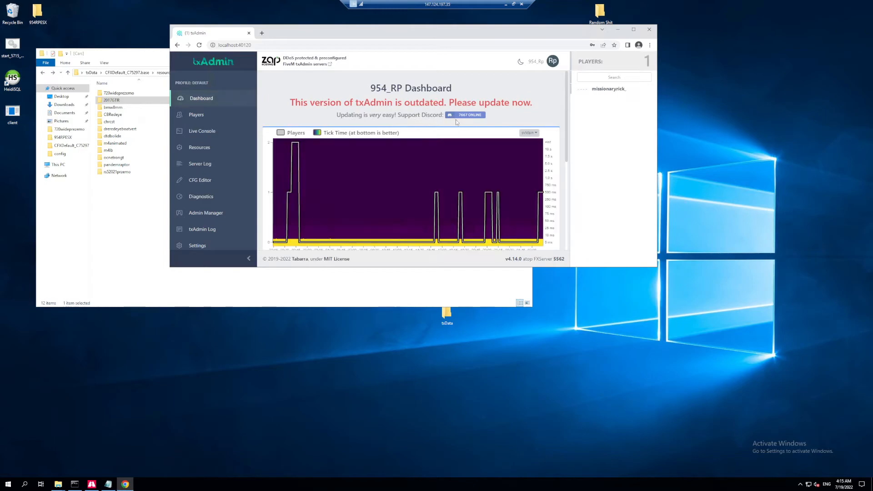
scroll(359, 185, down, 2)
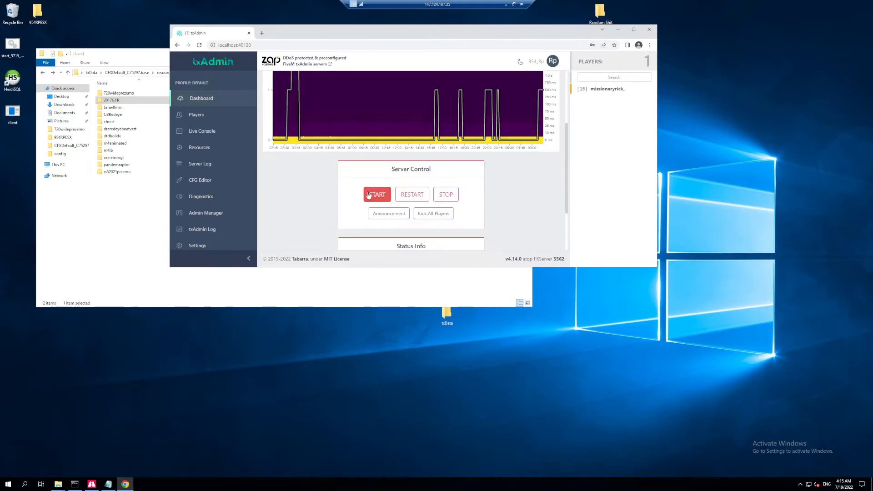
scroll(515, 216, down, 1)
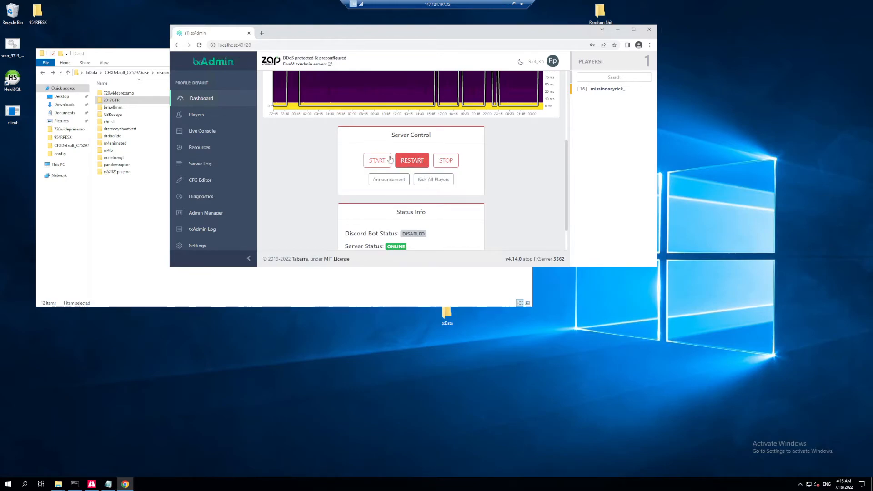
Reload and refresh the txAdmin resources list, and restart the 2017GTR resource under [Cars].
click(196, 150)
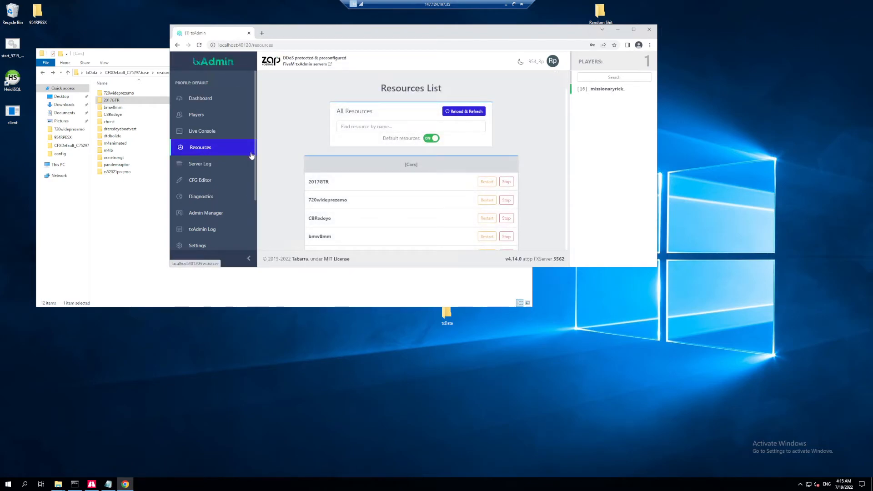
click(450, 111)
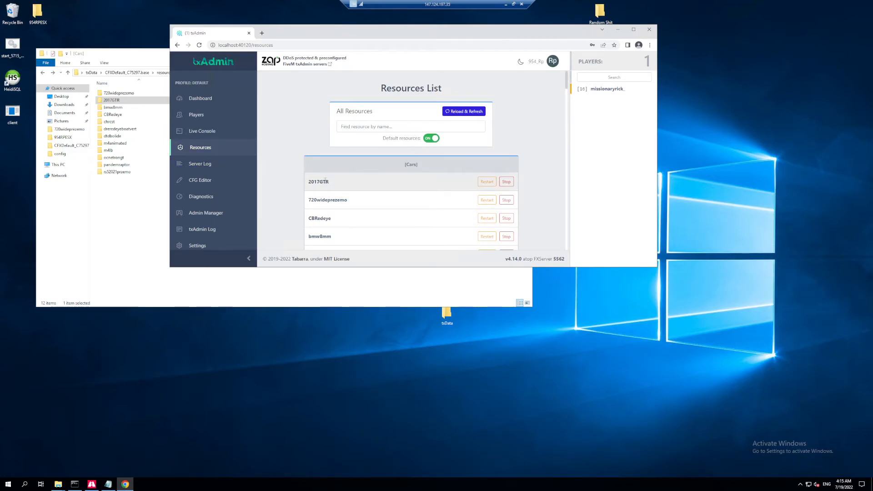
drag(310, 184, 327, 182)
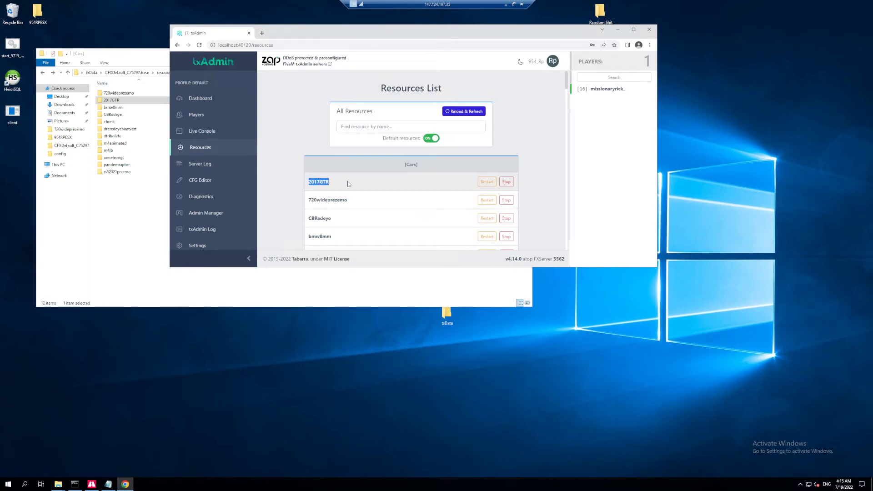
click(486, 186)
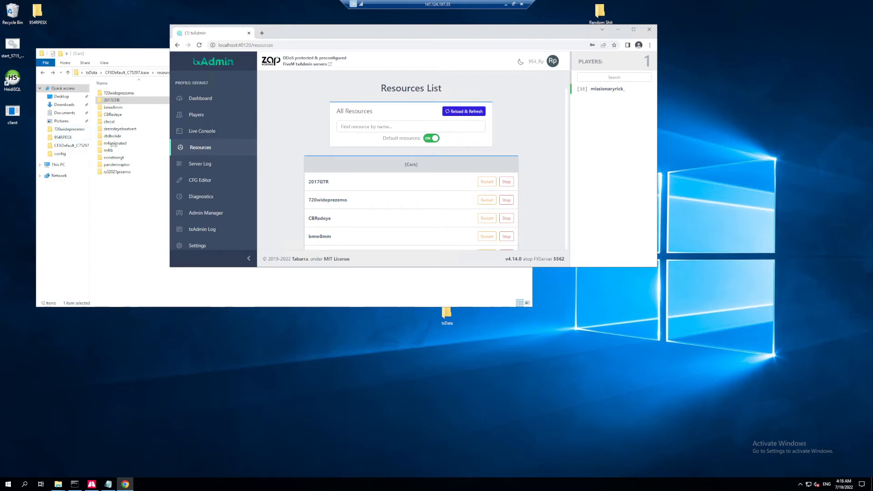
Minimize the server's windows and the remote desktop session, and switch to the live FiveM stream in Discord in full screen.
click(618, 30)
click(497, 53)
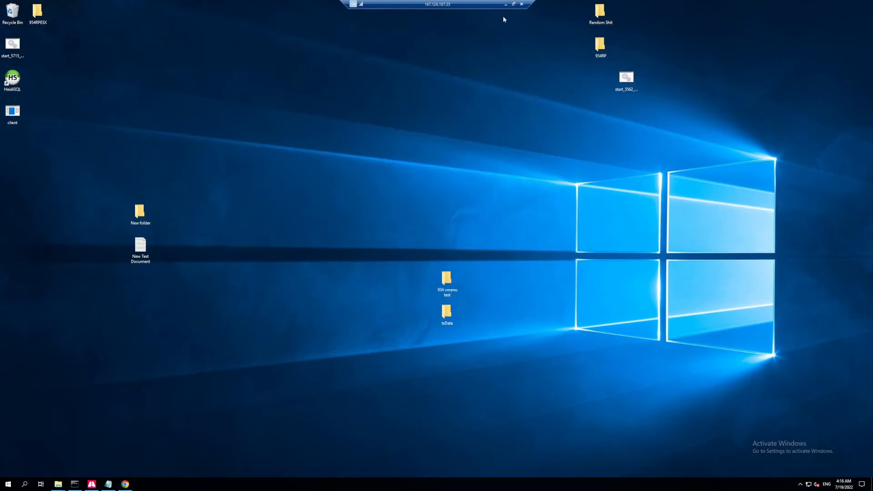
click(505, 4)
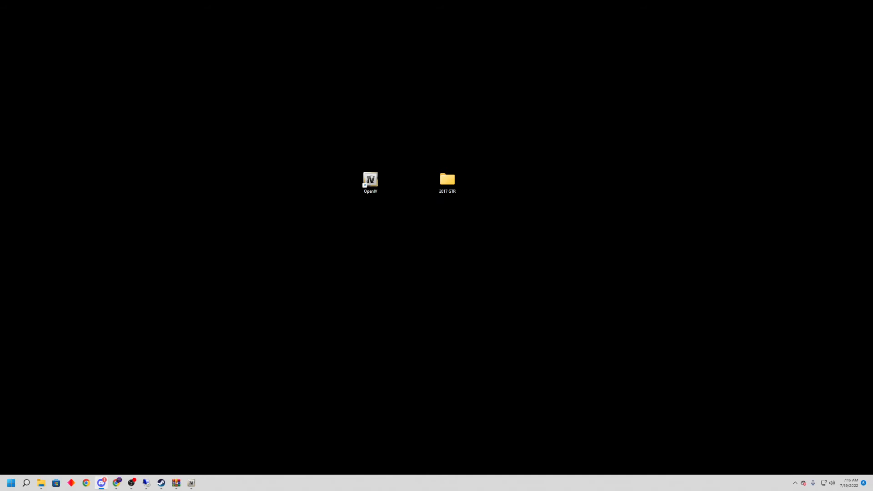
drag(0, 109, 475, 0)
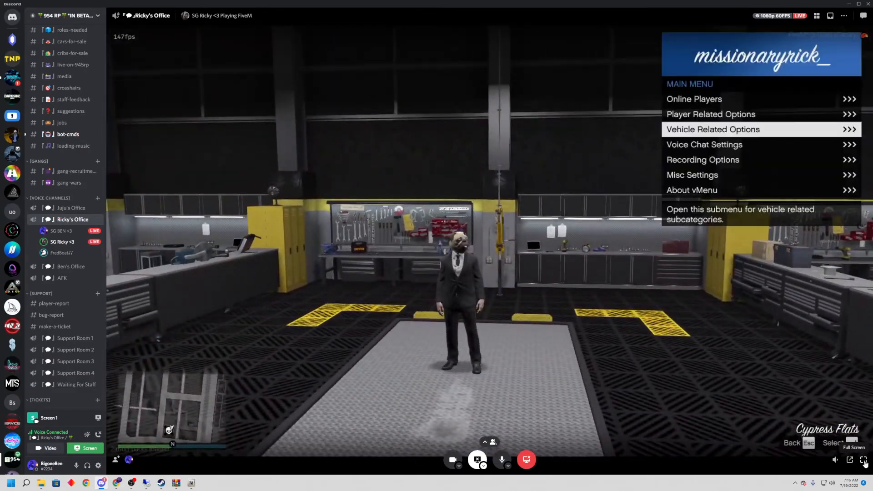
click(863, 460)
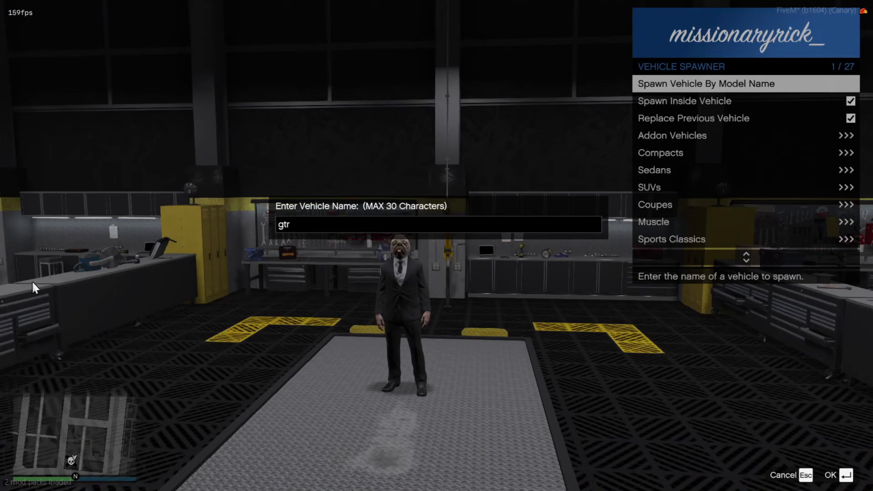
Spawn the vehicle with the model name gtr and open the Mod Menu from its vehicle options.
key(Return)
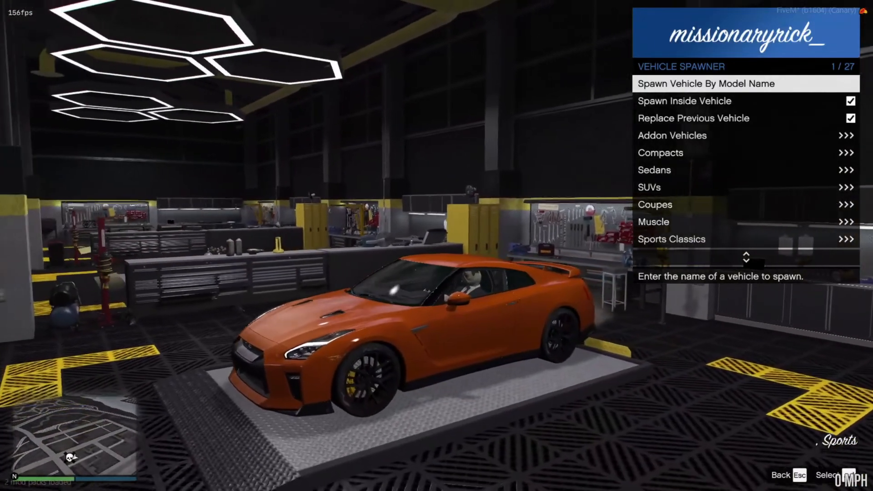
key(BackSpace)
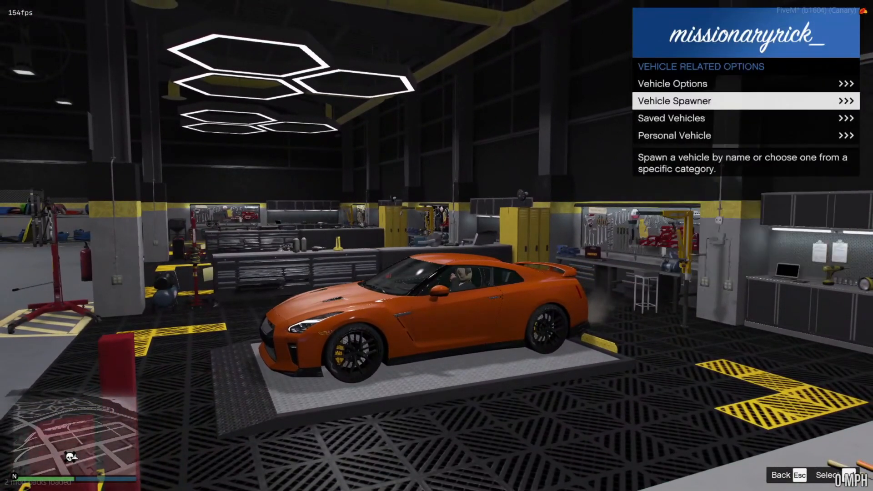
key(Up)
key(Return)
key(Up)
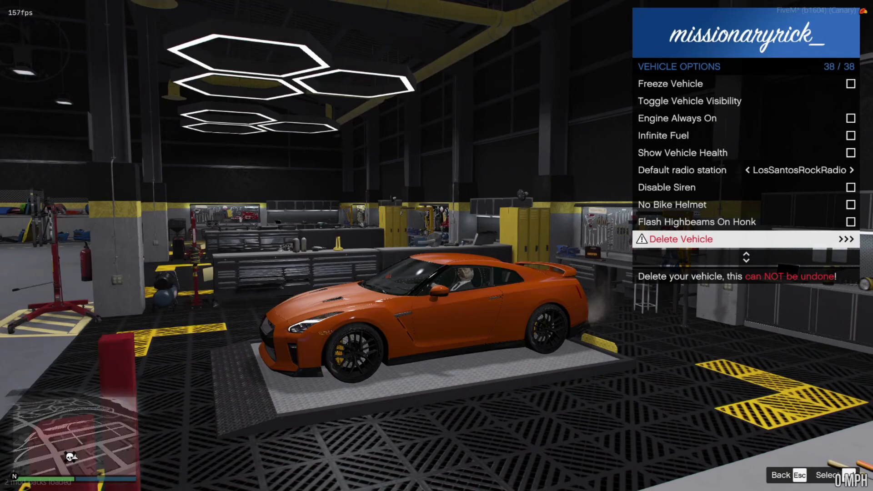
key(Down)
key(Down)
key(Down)
key(Down)
key(Down)
key(Down)
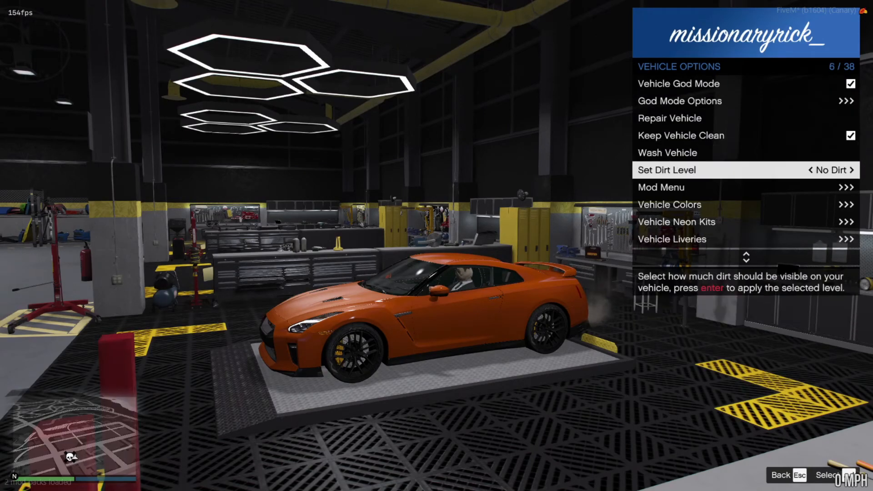
key(Down)
key(Return)
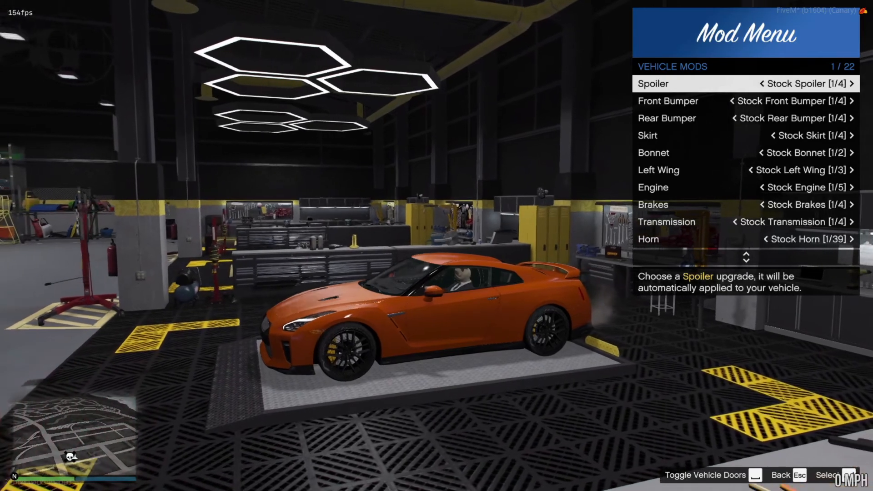
Cycle through the car's spoiler options and fit Spoiler 3.
key(Right)
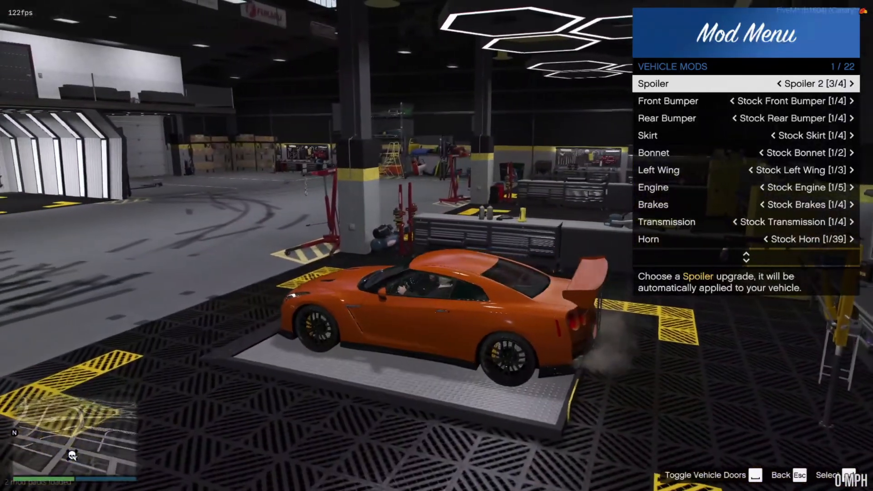
key(Right)
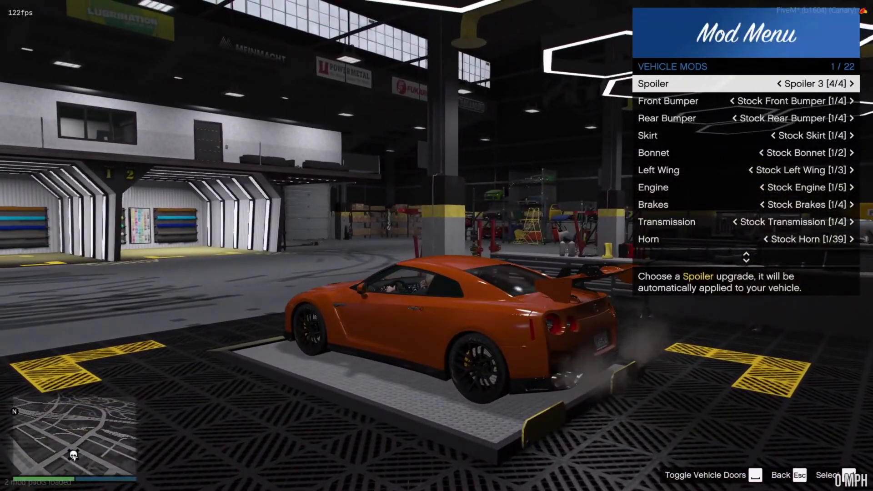
key(Right)
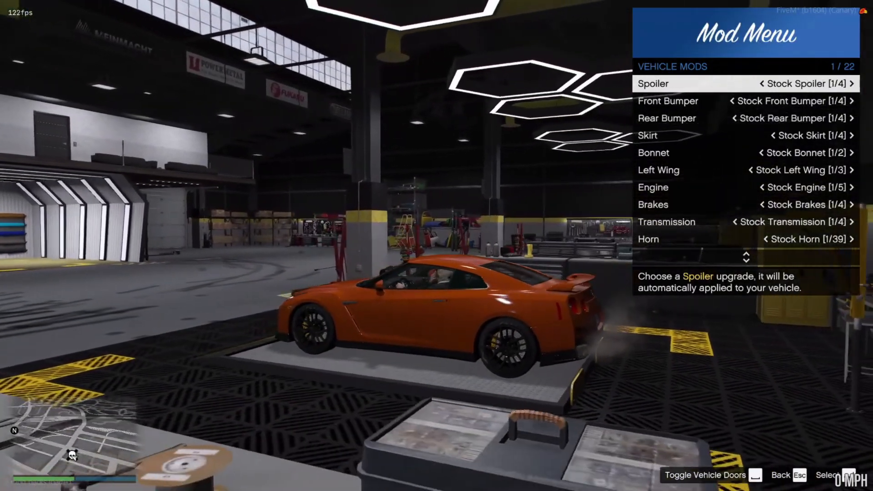
key(Right)
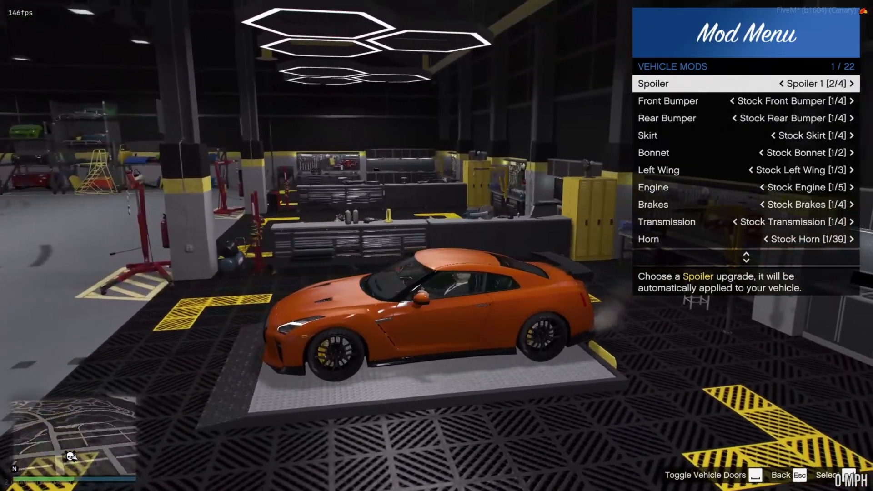
Preview the car's front bumper upgrades, cycling back around to Stock Front Bumper.
key(Down)
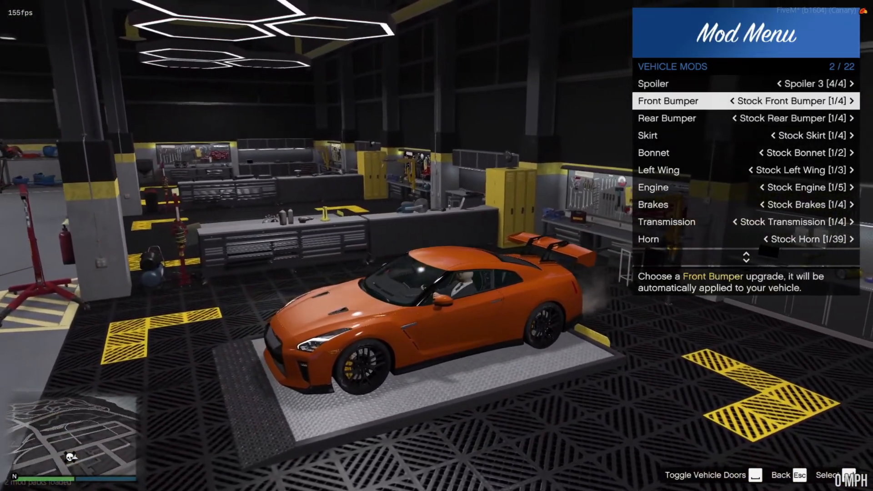
key(Right)
key(Right)
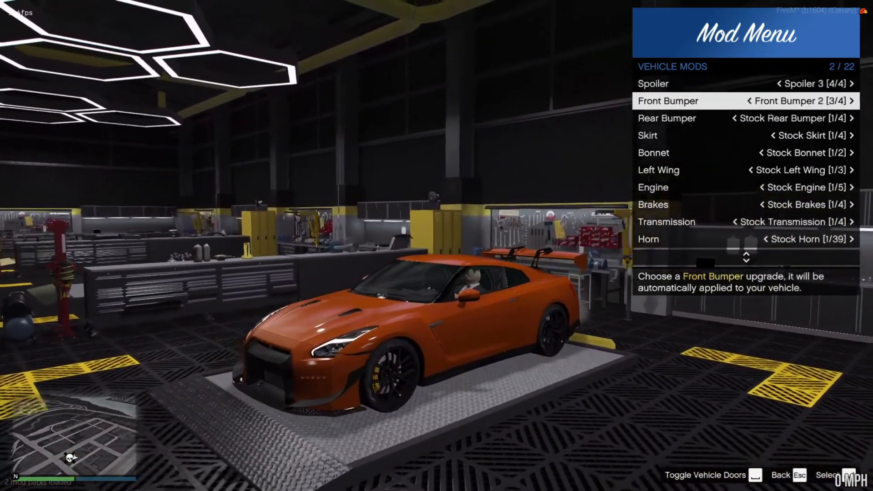
key(Right)
Fit Front Bumper 3, cycle through the car's rear bumper upgrades and fit Rear Bumper 3.
key(Right)
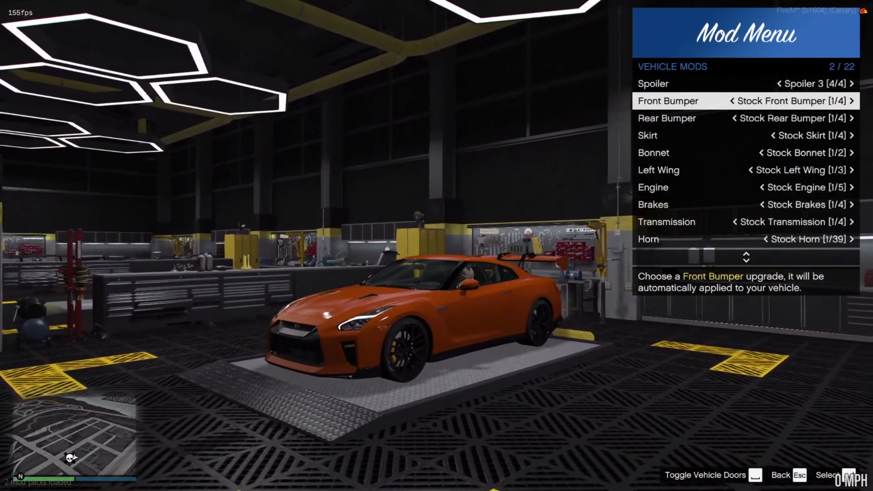
key(Right)
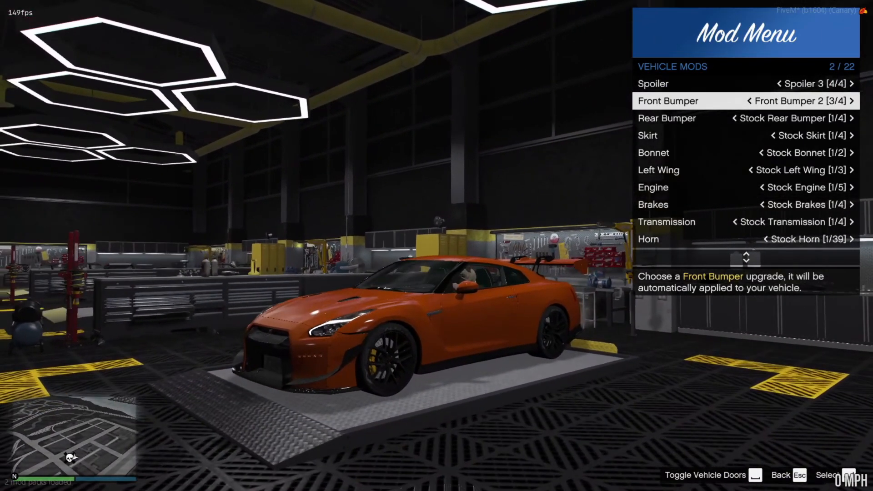
key(Down)
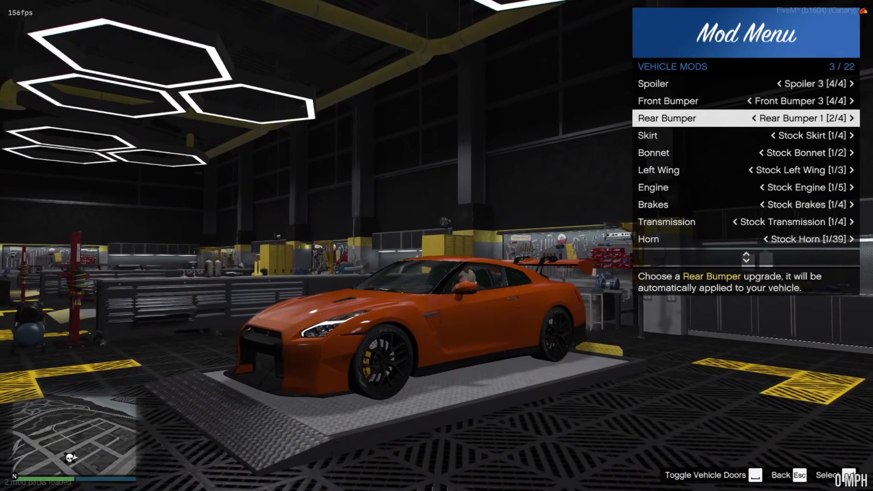
key(Right)
key(Right)
key(Right)
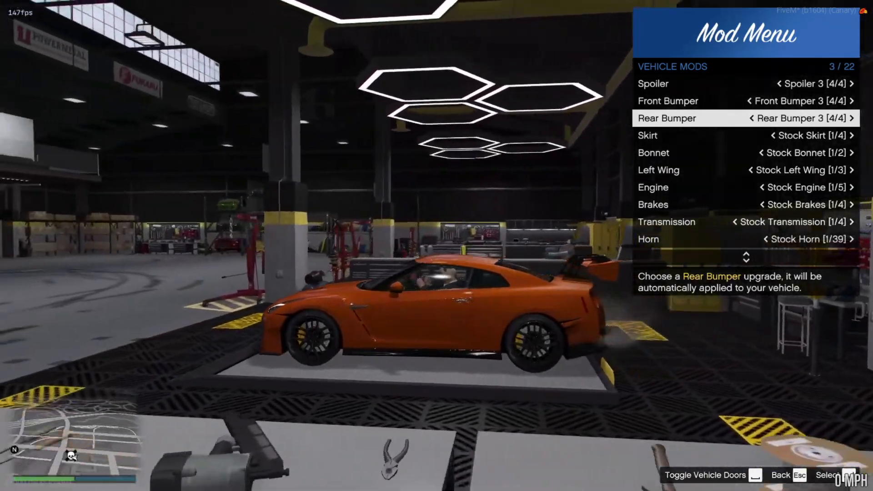
key(Right)
key(Right)
key(Right)
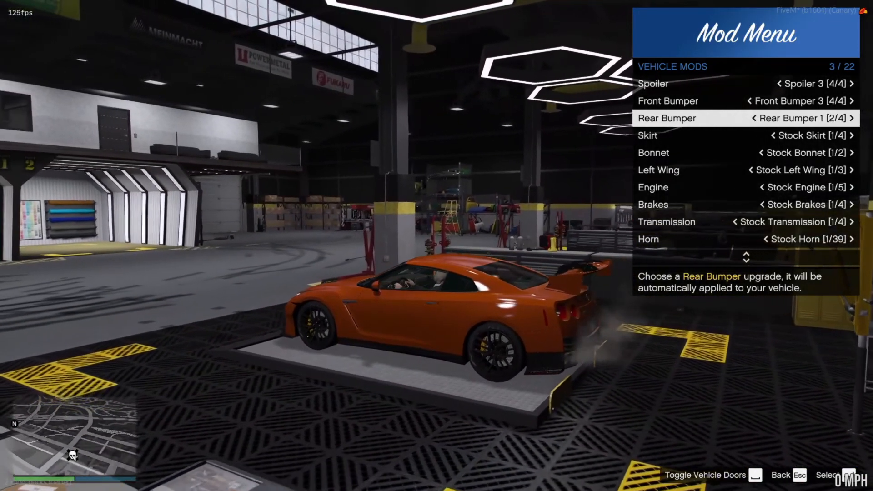
key(Right)
key(Down)
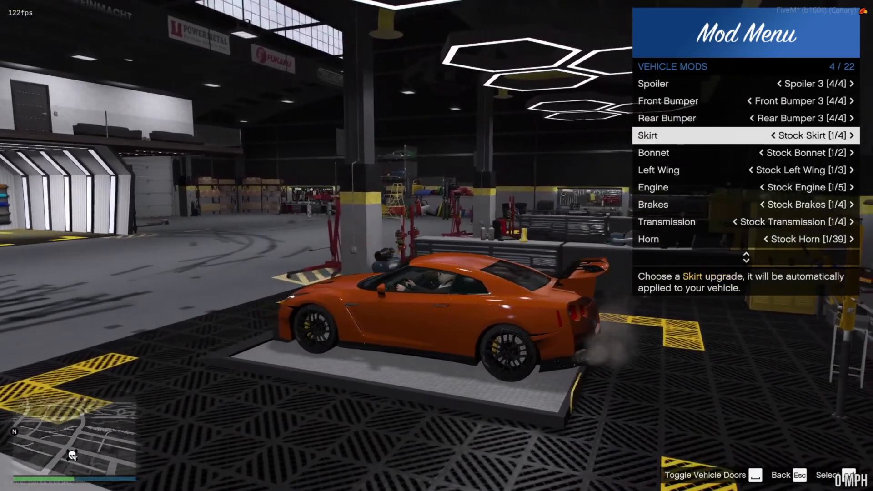
Cycle through the car's skirt upgrades and fit Skirt 3.
key(Right)
key(Right)
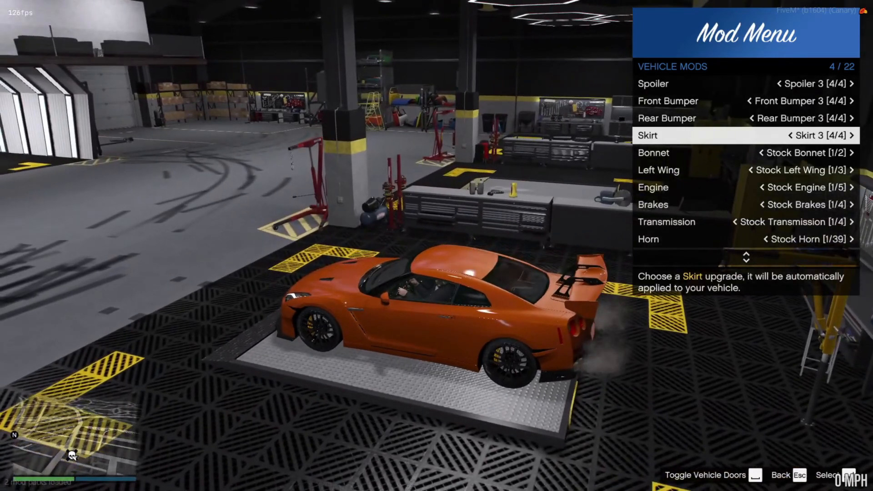
key(Down)
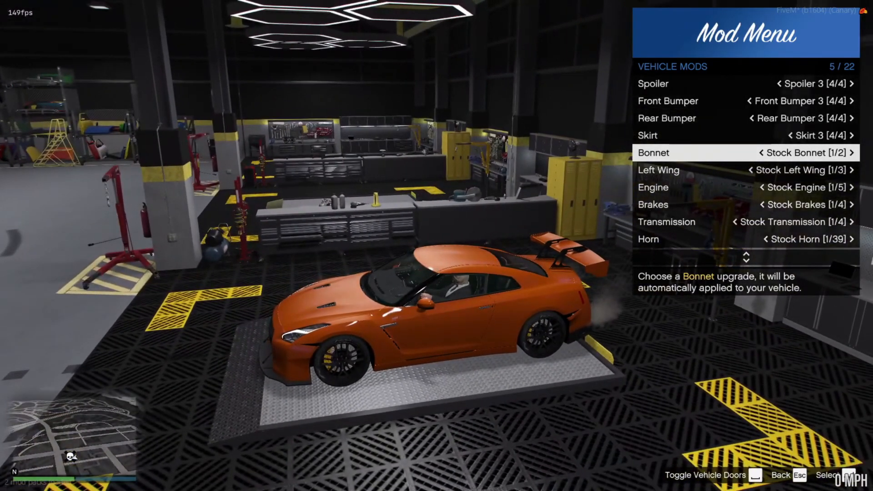
Cycle through the car's Classic primary colors to a pale blue-white paint and close the vehicle menus.
key(Escape)
key(Return)
key(Return)
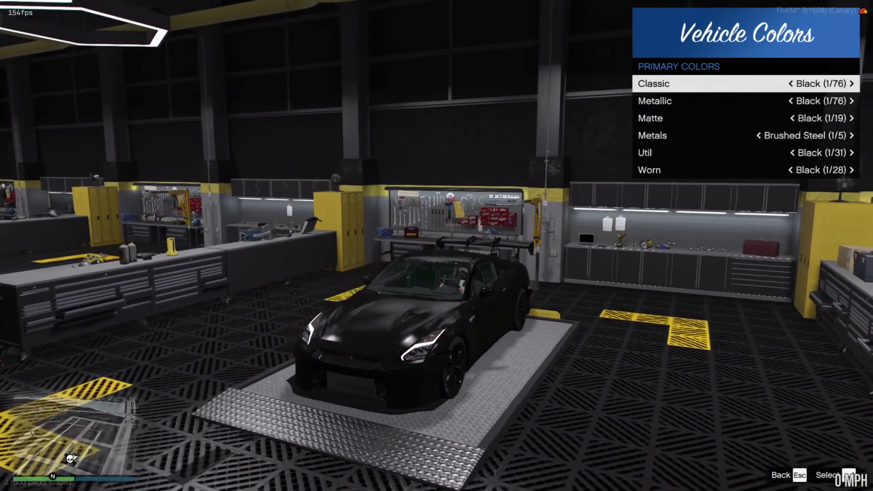
key(Right)
key(Right)
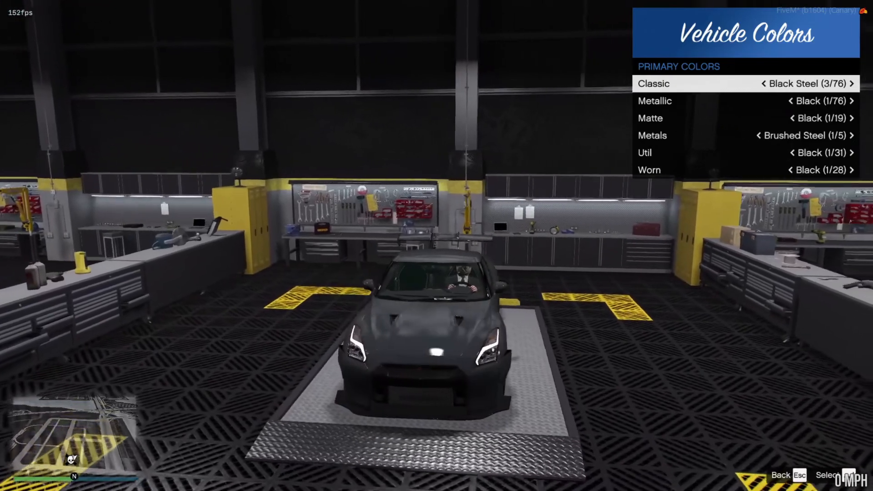
key(Right)
key(Right)
key(Right)
key(Right)
key(Right)
key(Right)
key(Right)
key(Right)
key(Right)
key(Right)
key(Right)
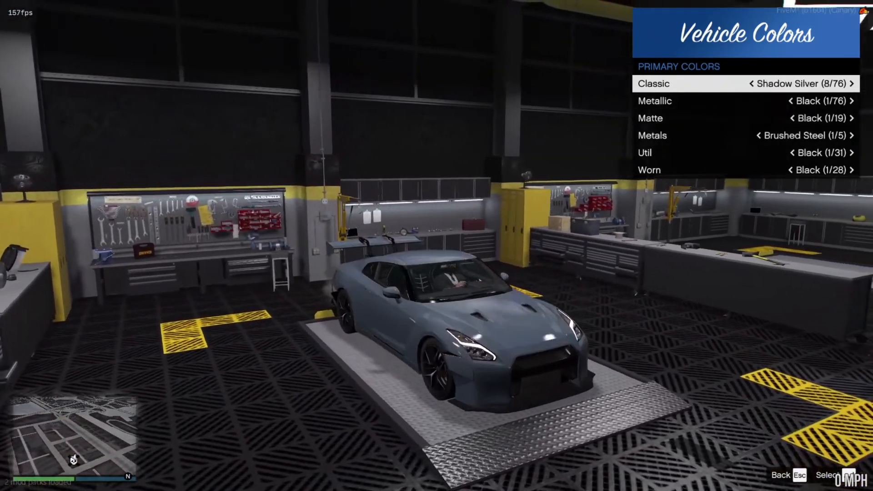
key(Right)
key(Right)
key(Right)
key(Right)
key(Right)
key(Right)
key(Right)
key(Right)
key(Right)
key(Right)
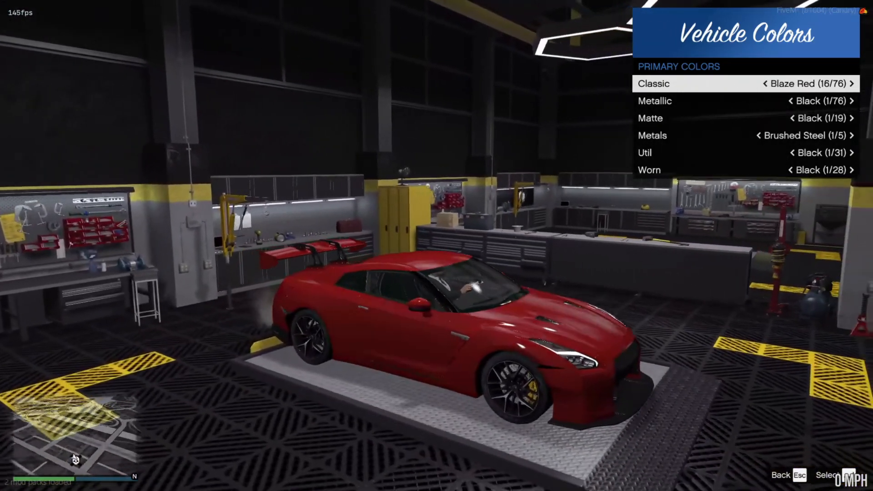
key(Right)
key(Right)
key(Right)
key(Right)
key(Right)
key(Right)
key(Right)
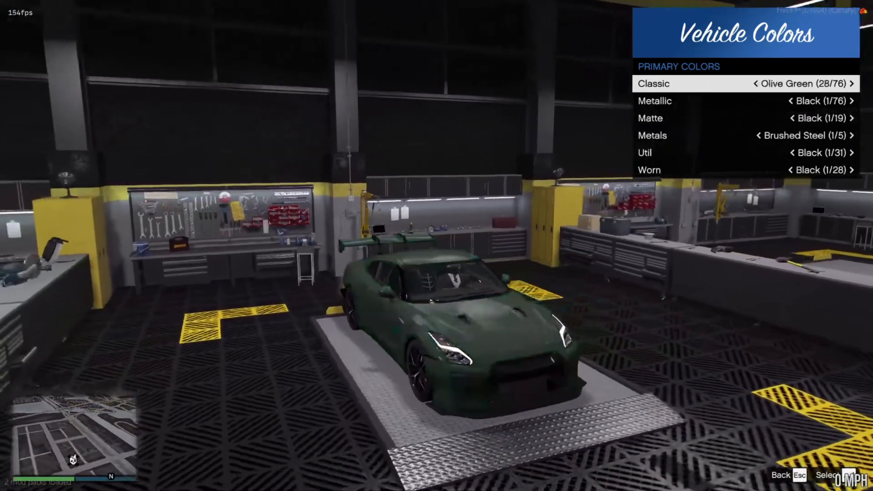
key(Right)
key(Right)
key(Right)
key(Right)
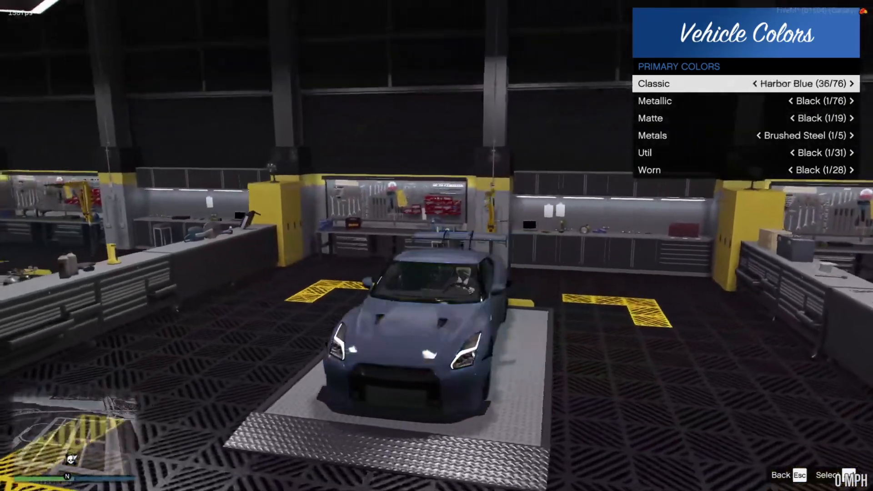
key(Escape)
key(Escape)
key(Escape)
key(Escape)
key(Escape)
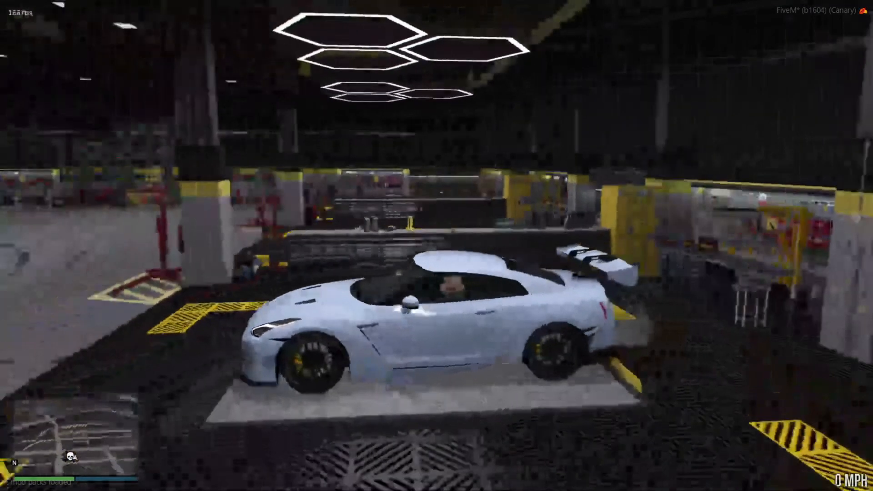
Drive the car off the garage platform, stop on the workshop floor and switch to the first-person view.
key(w)
key(w)
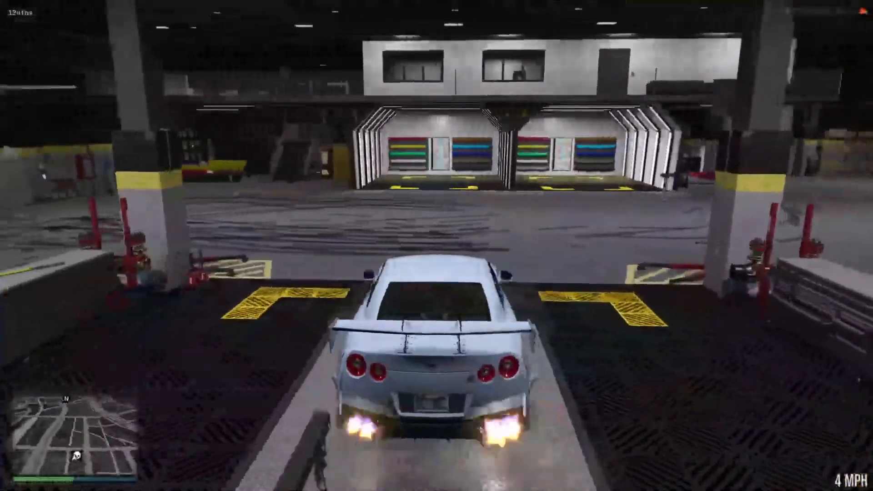
key(d)
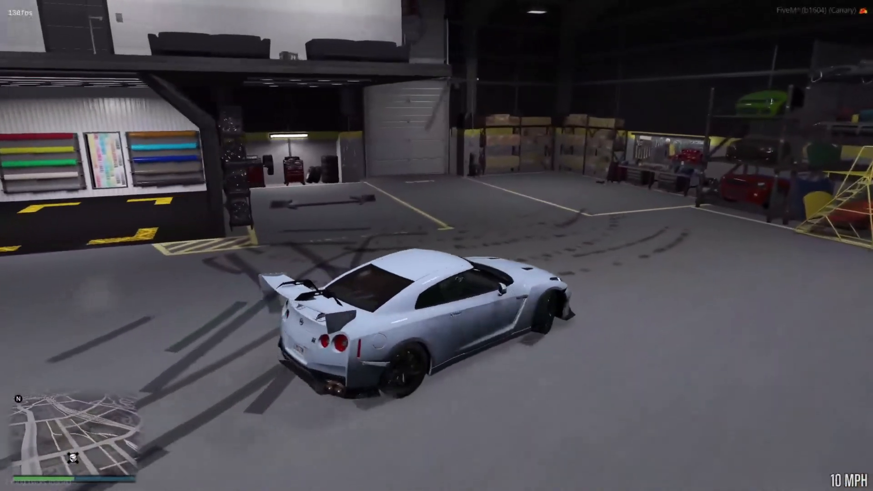
key(s)
key(v)
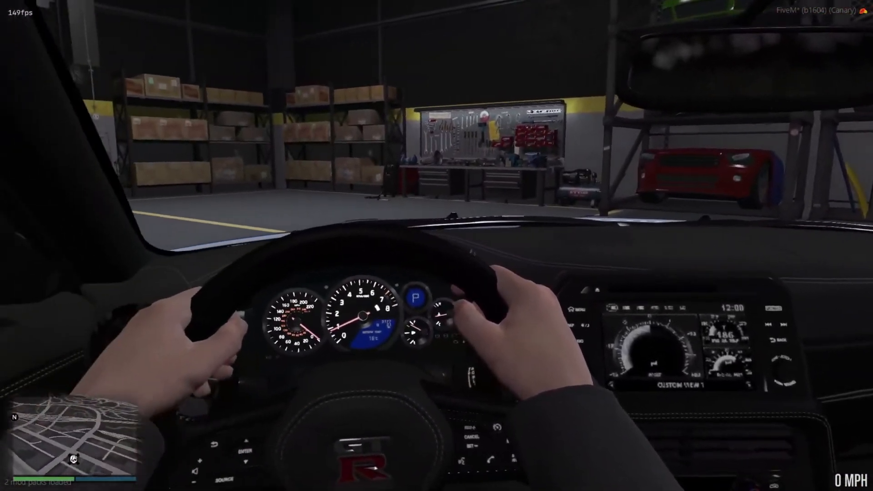
Drive the car out of the garage in first-person view and stop at the edge of the street.
key(w)
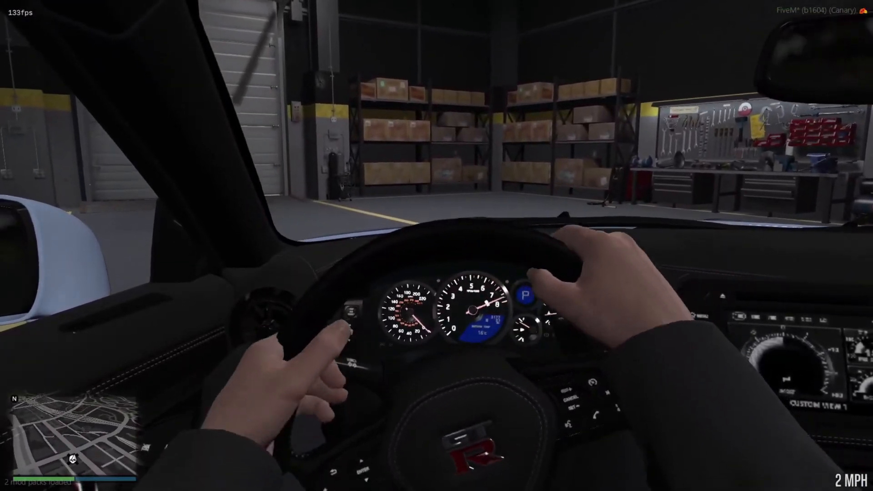
key(a)
key(a)
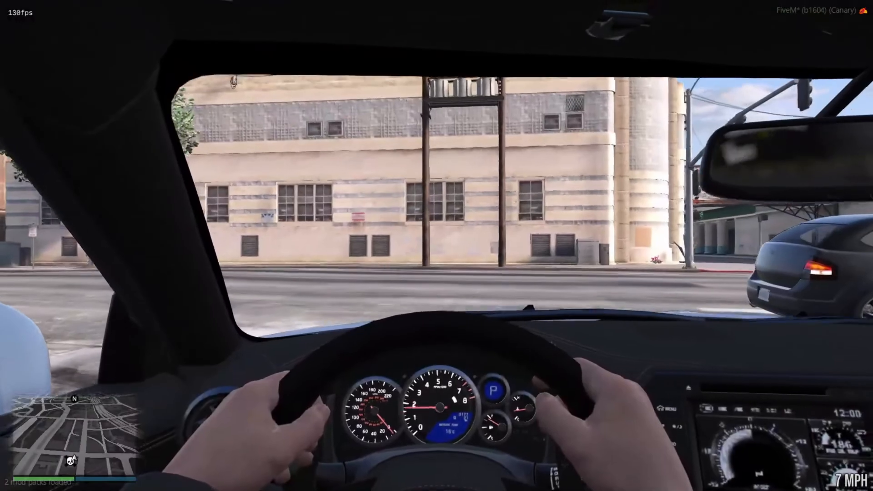
key(s)
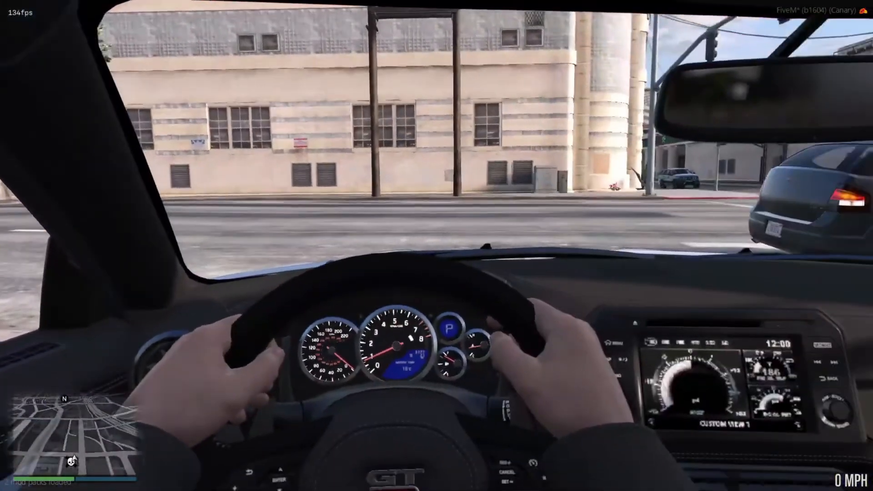
Test-drive the car at speed through the city streets in first-person view.
key(w)
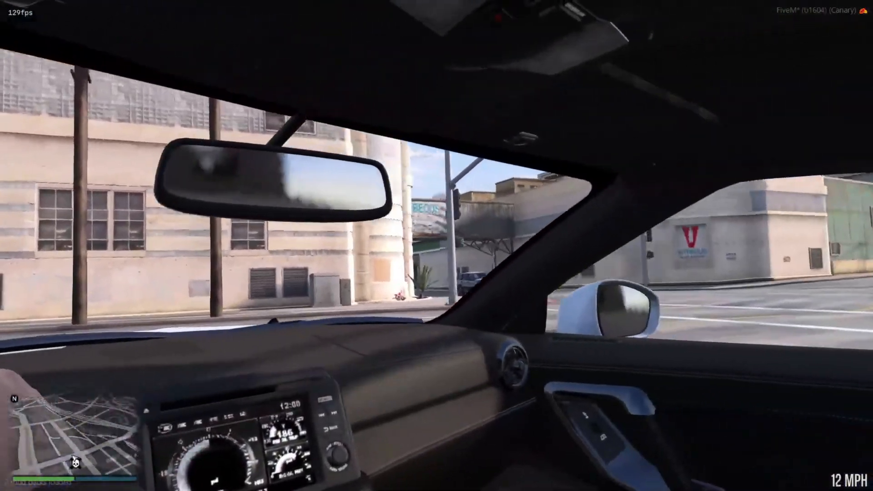
key(w)
key(w)
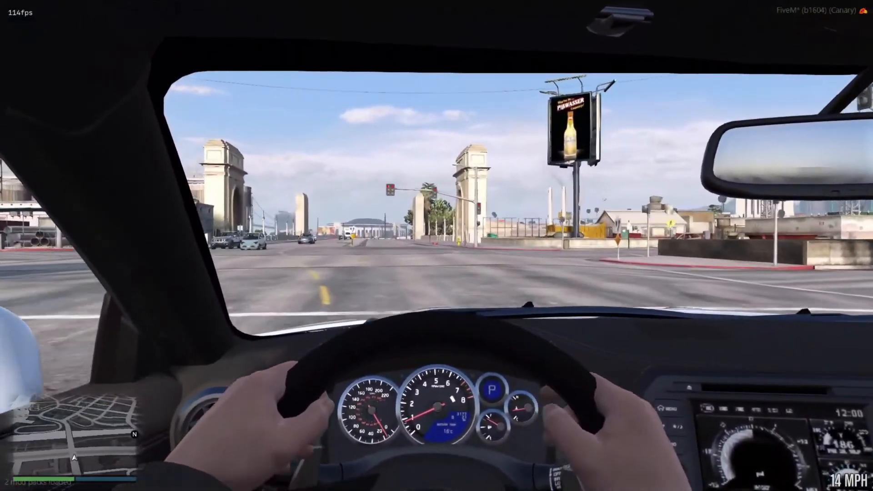
key(w)
key(d)
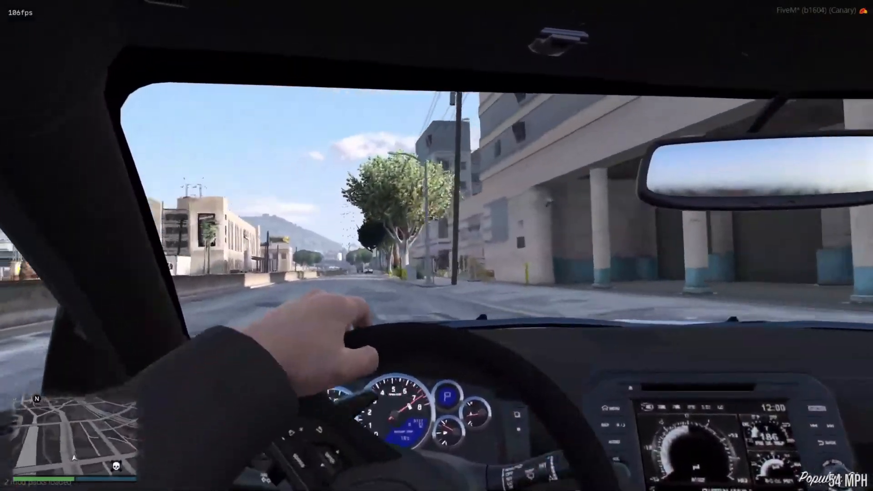
key(w)
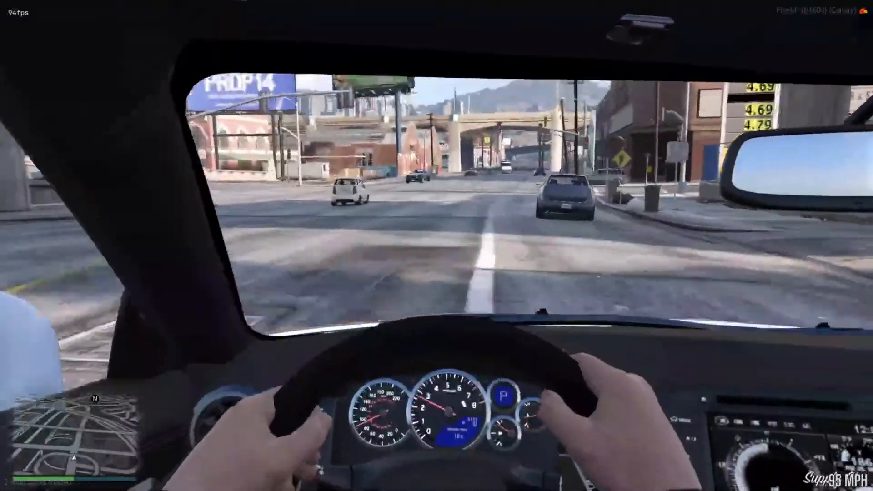
key(w)
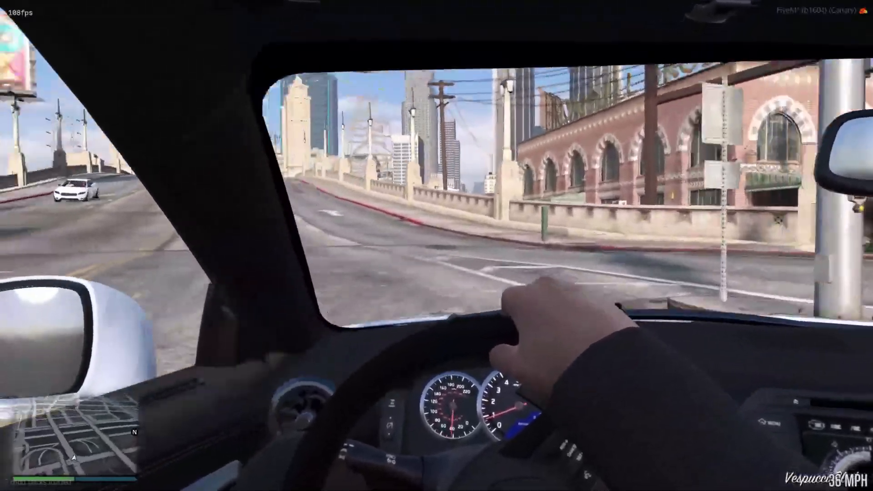
key(w)
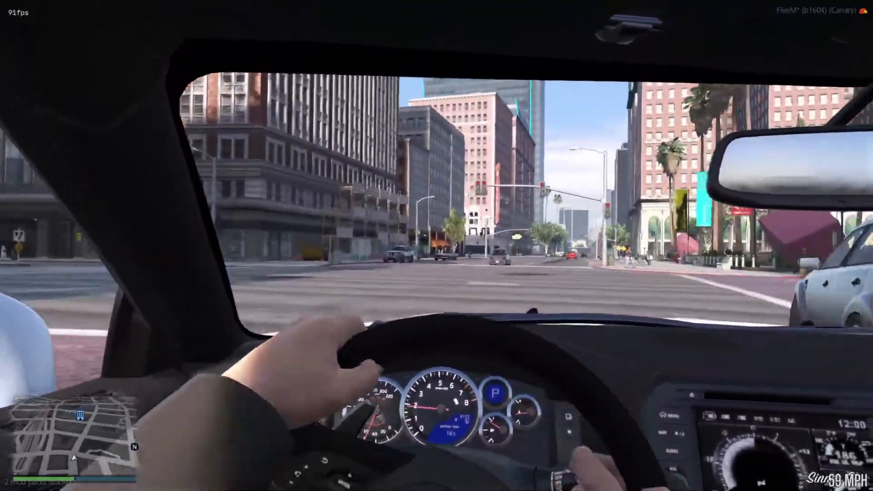
key(d)
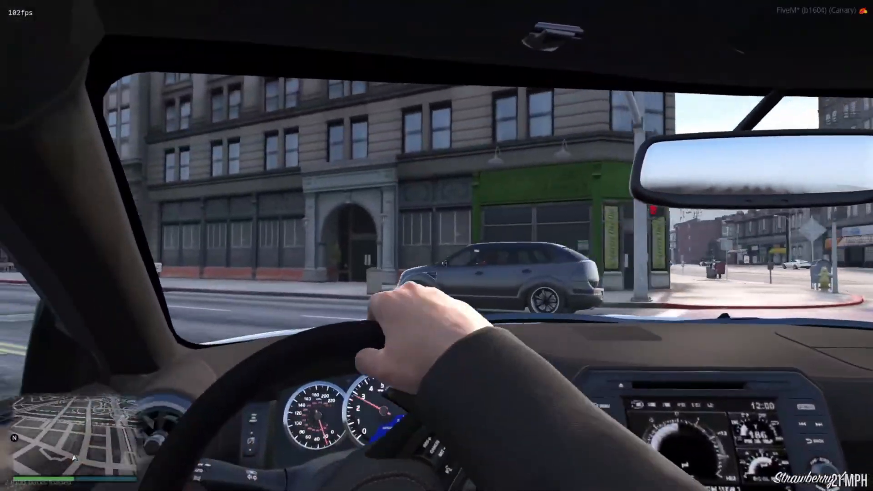
key(a)
key(w)
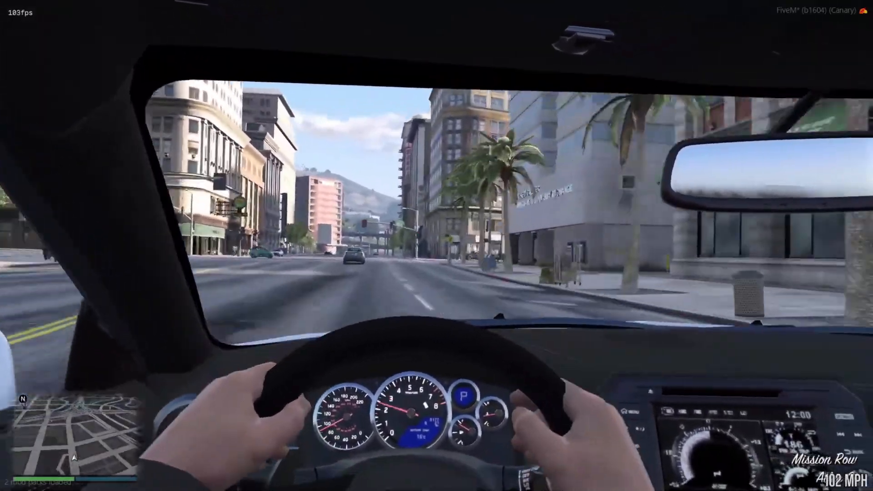
key(d)
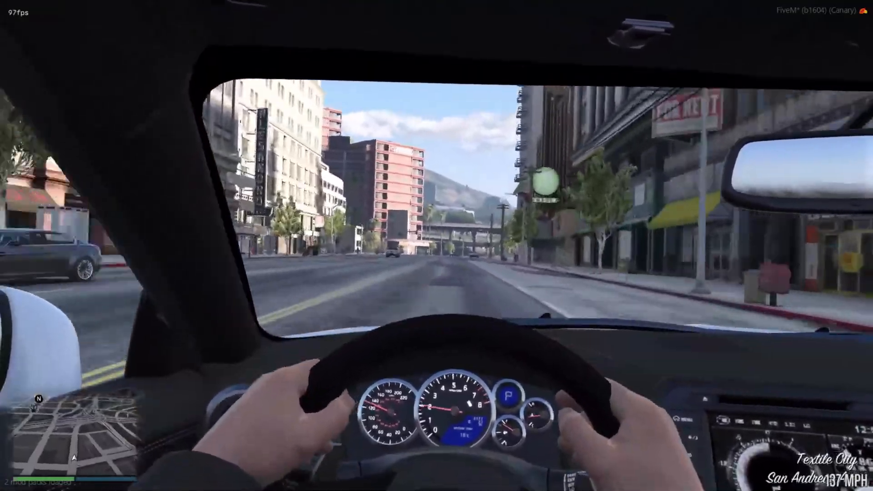